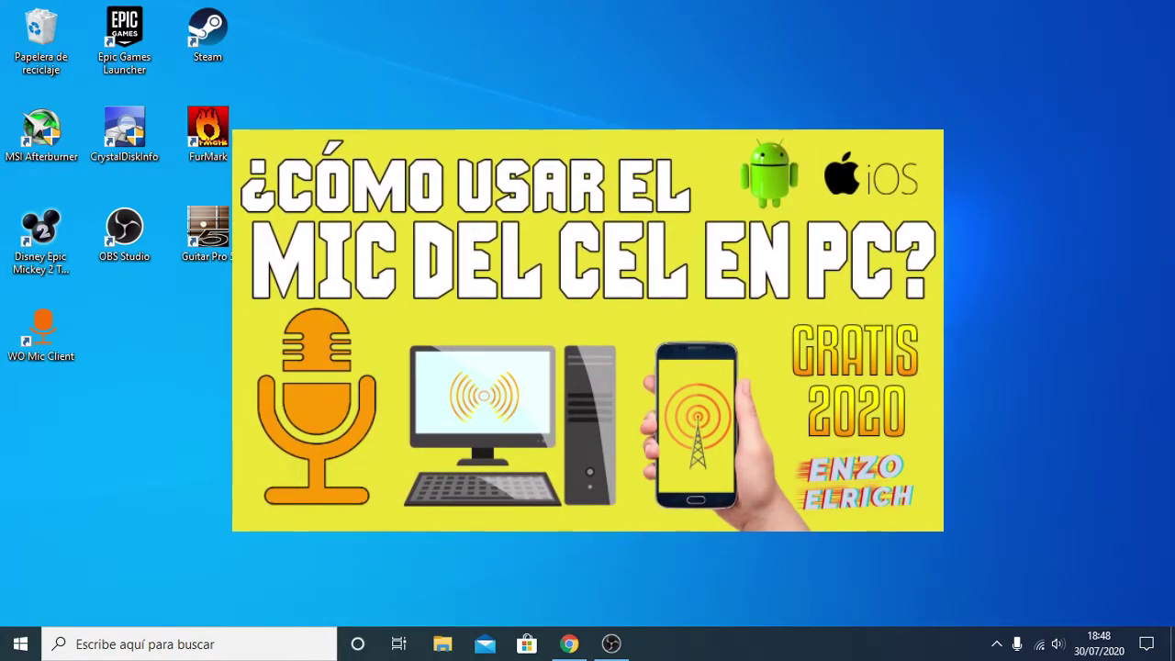
left_click_drag(141, 435, 88, 345)
mouse_move(136, 394)
left_mouse_down()
mouse_move(55, 317)
mouse_move(287, 378)
mouse_move(129, 414)
left_mouse_up()
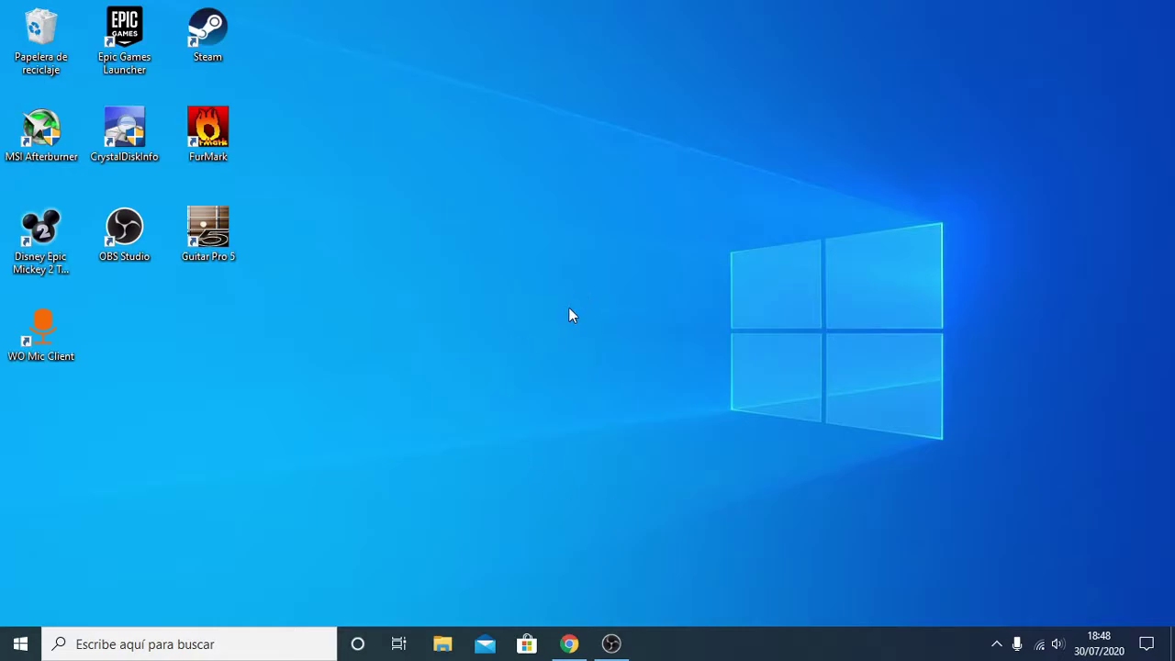
- Switch to Chrome and have the Dev47Apps page translated into Spanish
left_click(569, 644)
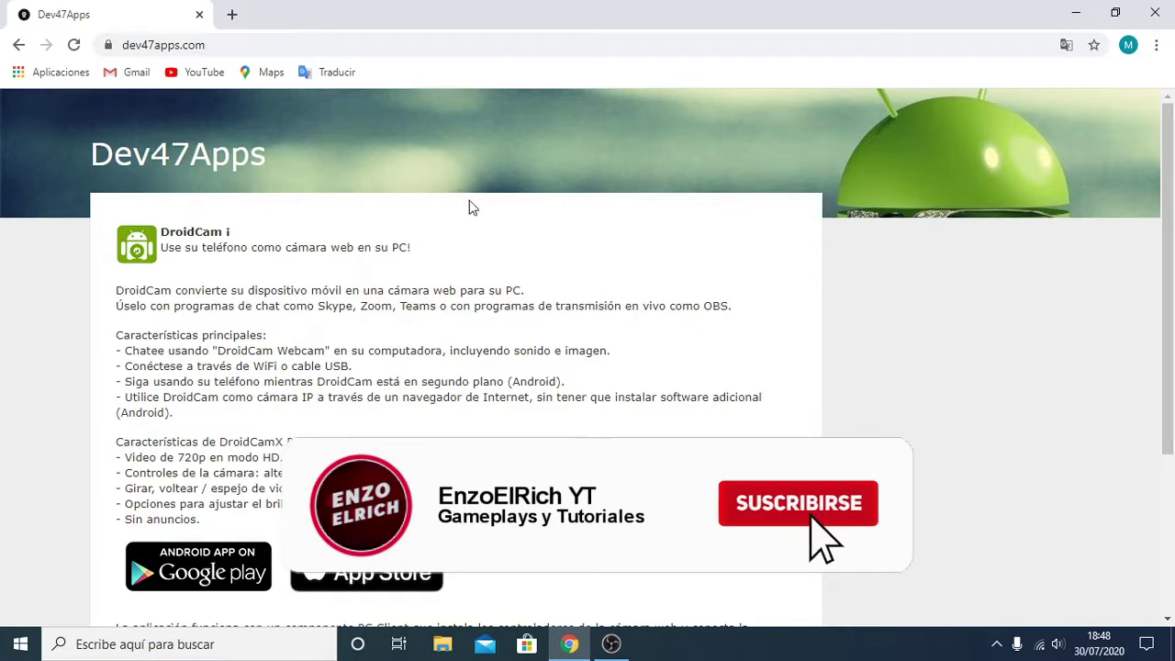
left_click(1066, 44)
left_click(887, 80)
left_click(922, 77)
left_click(1063, 44)
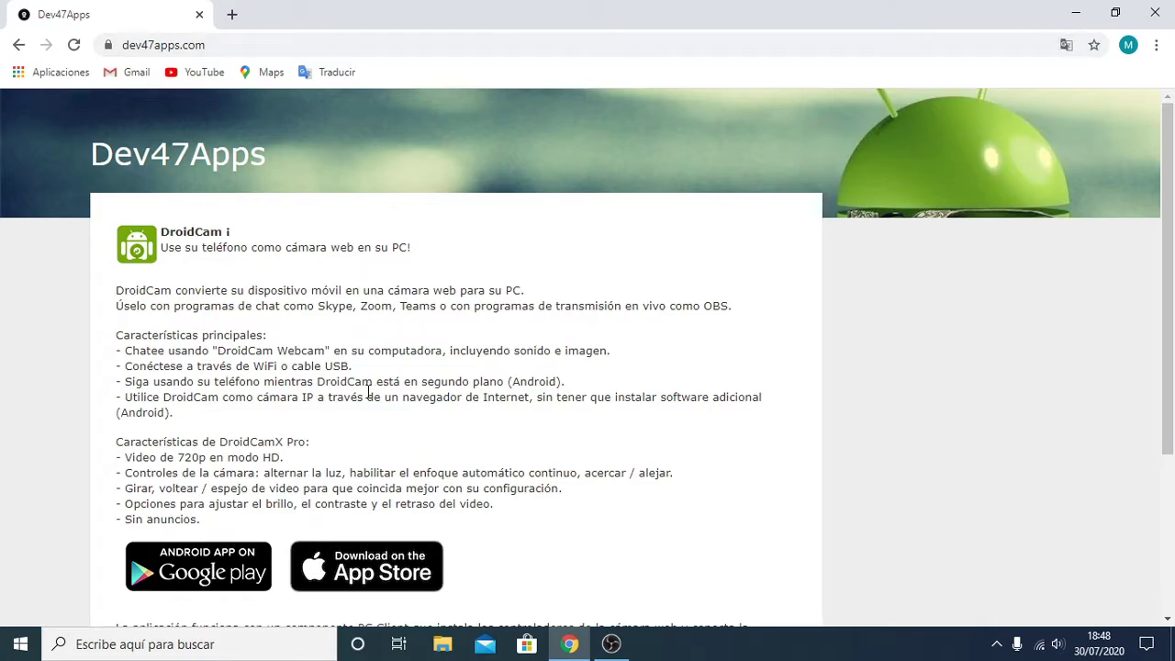
- Download the official DroidCam Client v6.3.1 installer for Windows from the Windows client page
scroll(372, 388, "down", 2)
scroll(376, 360, "down", 1)
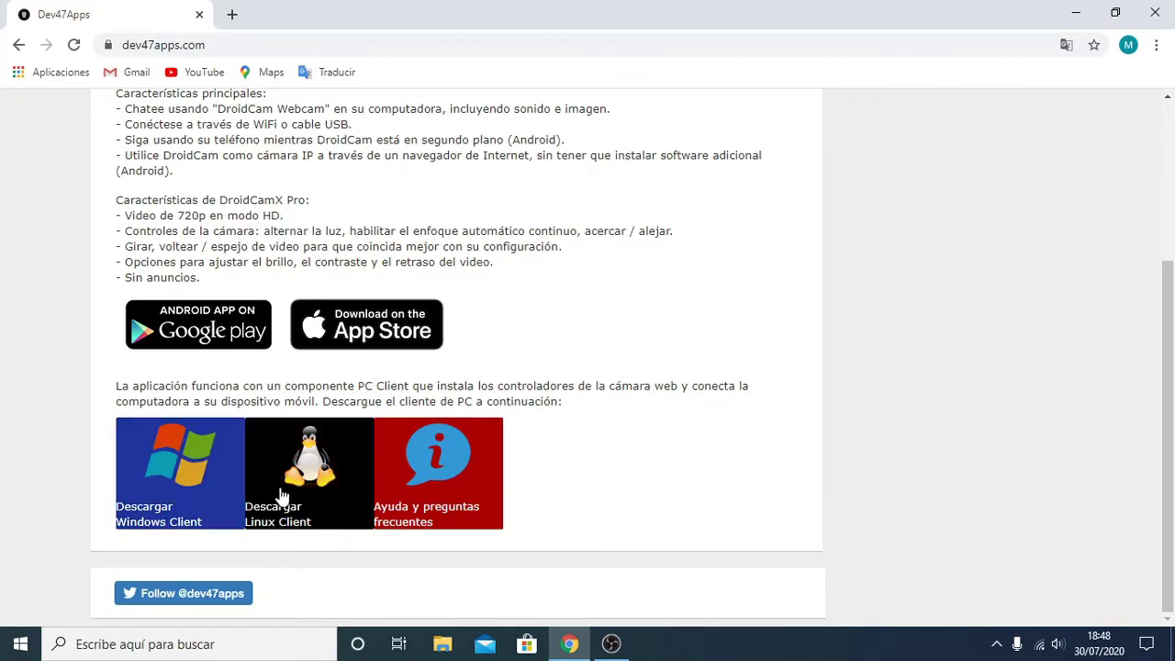
left_click(179, 474)
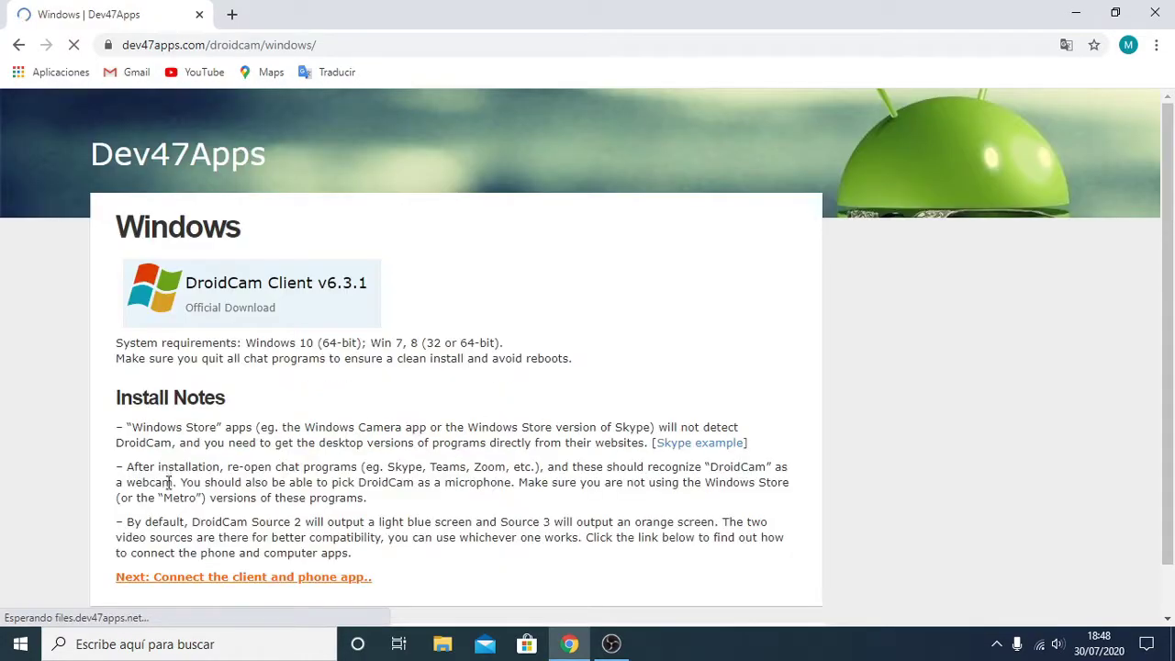
scroll(195, 403, "down", 1)
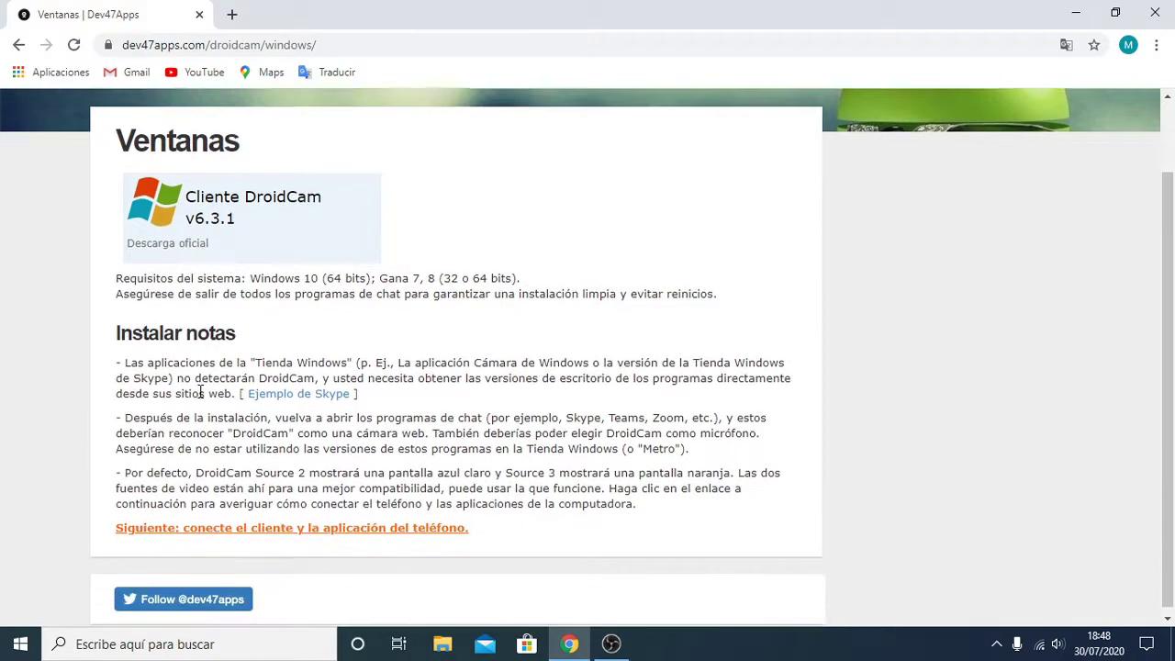
left_click(266, 225)
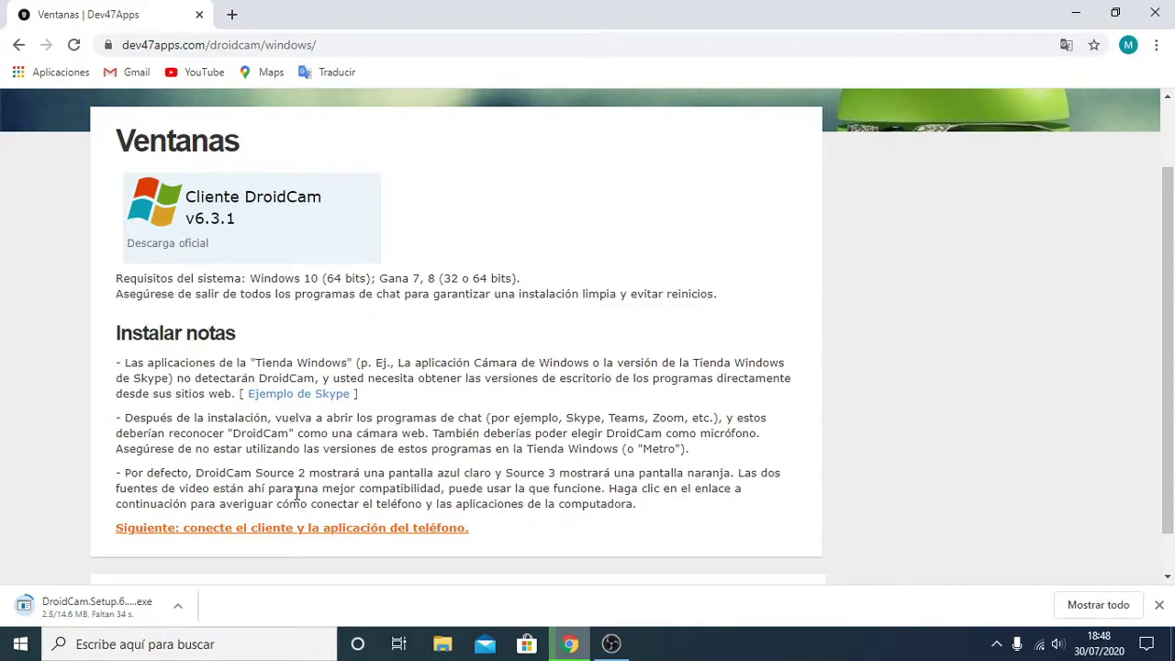
- Return to the Dev47Apps home page, open the connection guide from its help section and expand the Android USB instructions
scroll(297, 496, "down", 1)
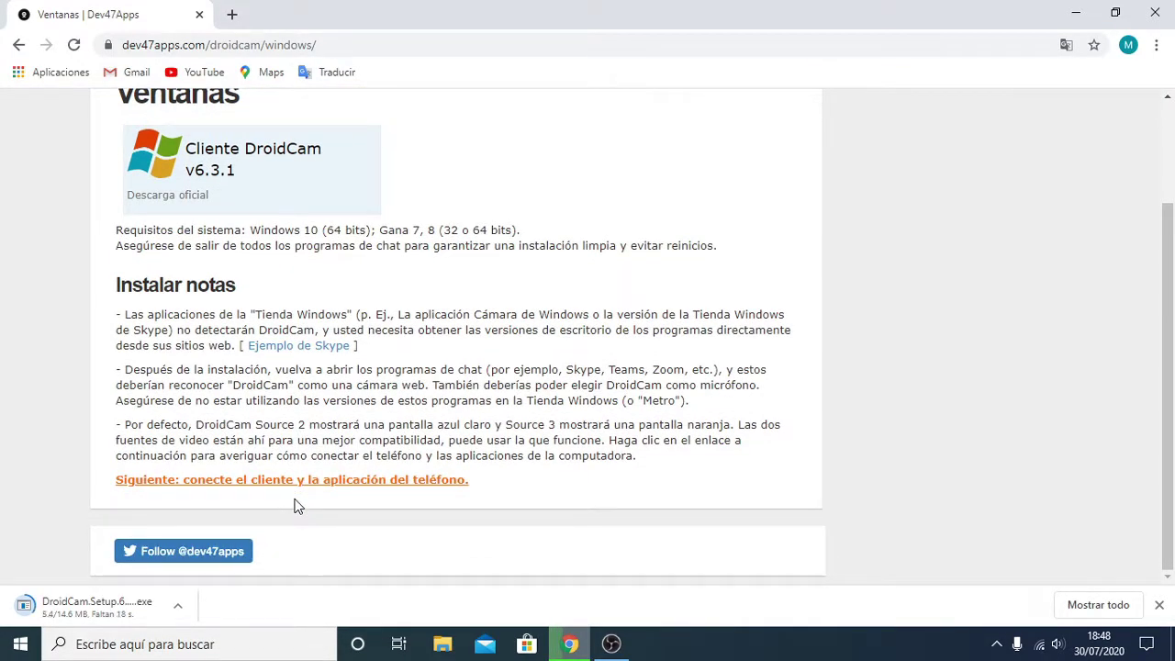
key("alt+Left")
scroll(217, 362, "up", 2)
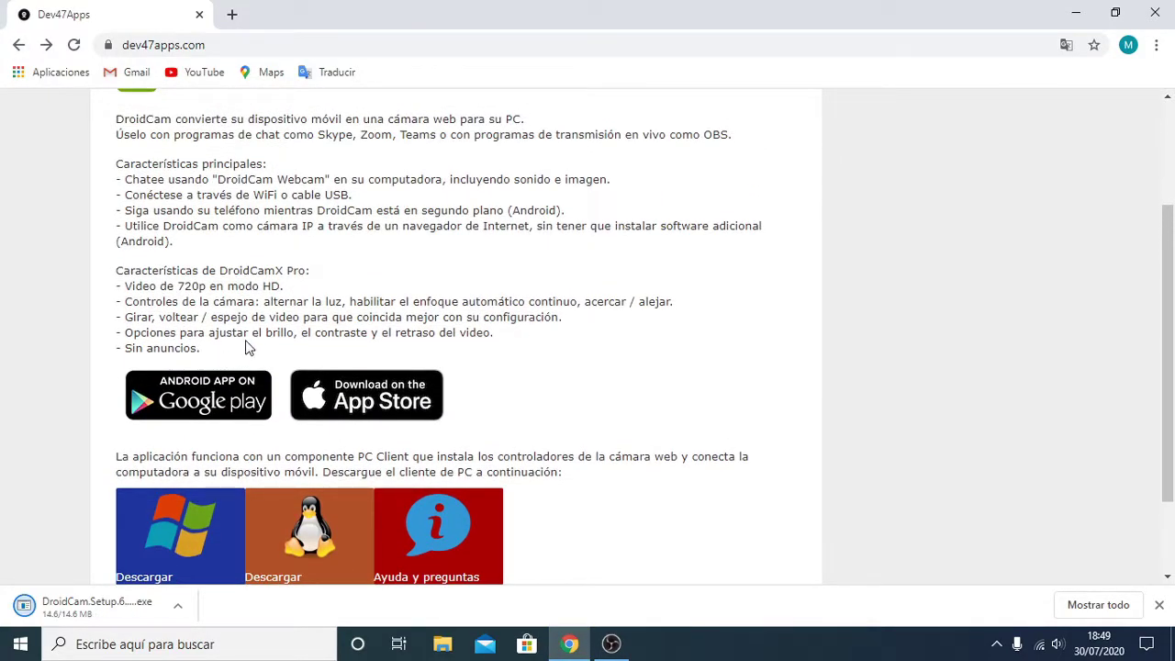
scroll(246, 360, "down", 2)
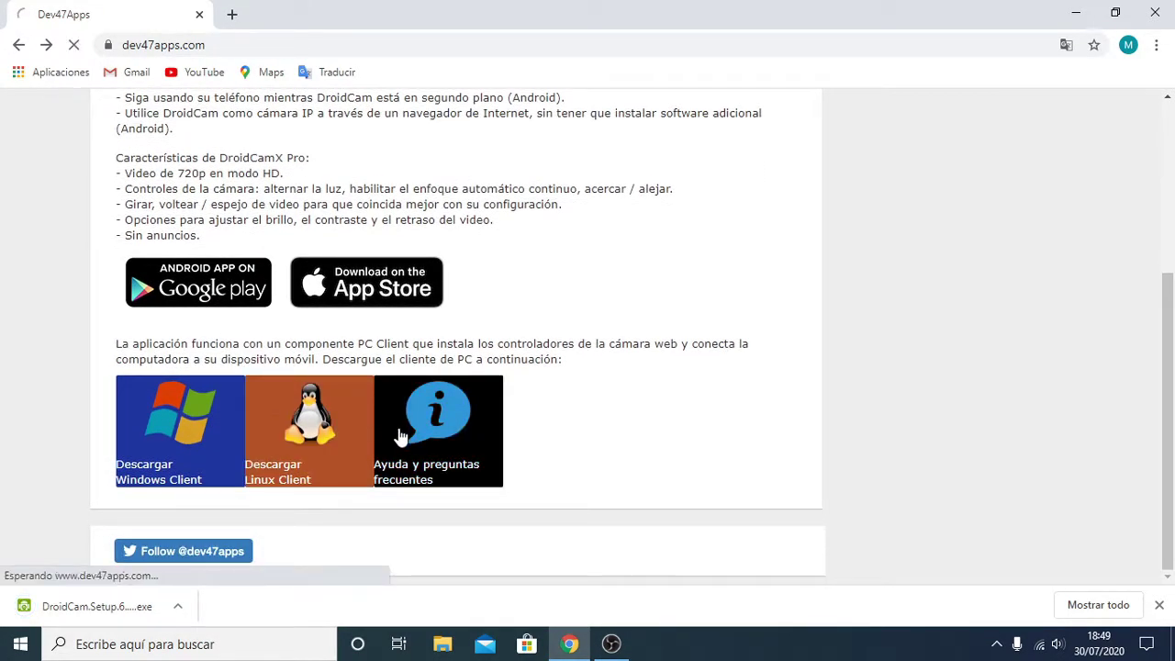
left_click(403, 429)
left_click(188, 306)
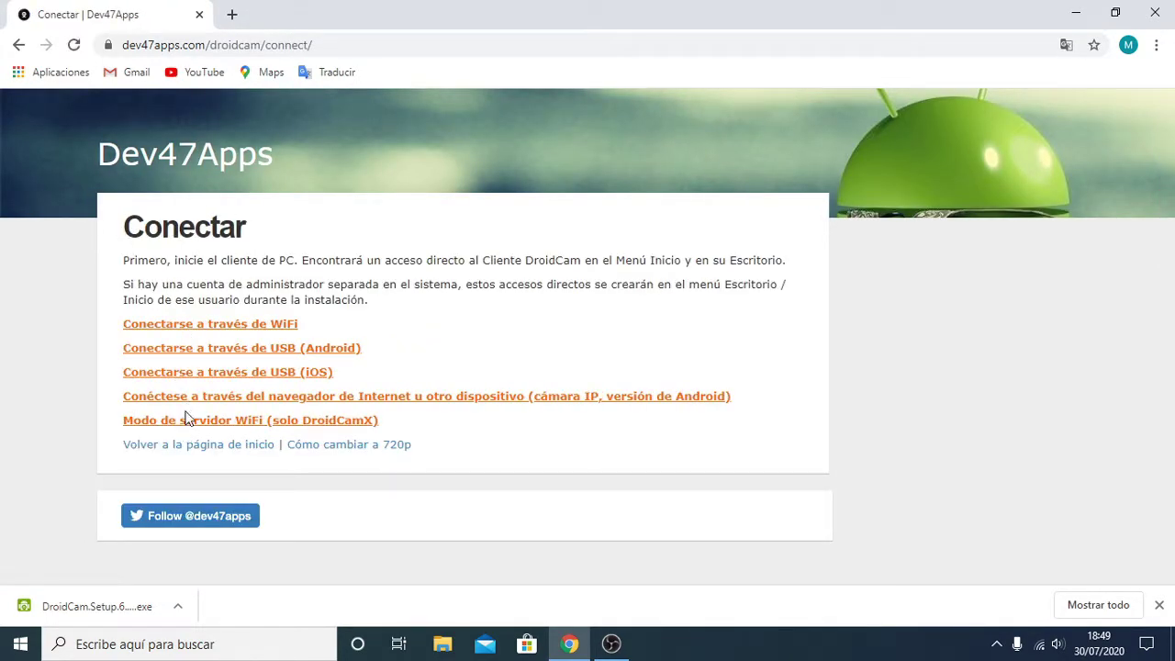
left_click(247, 349)
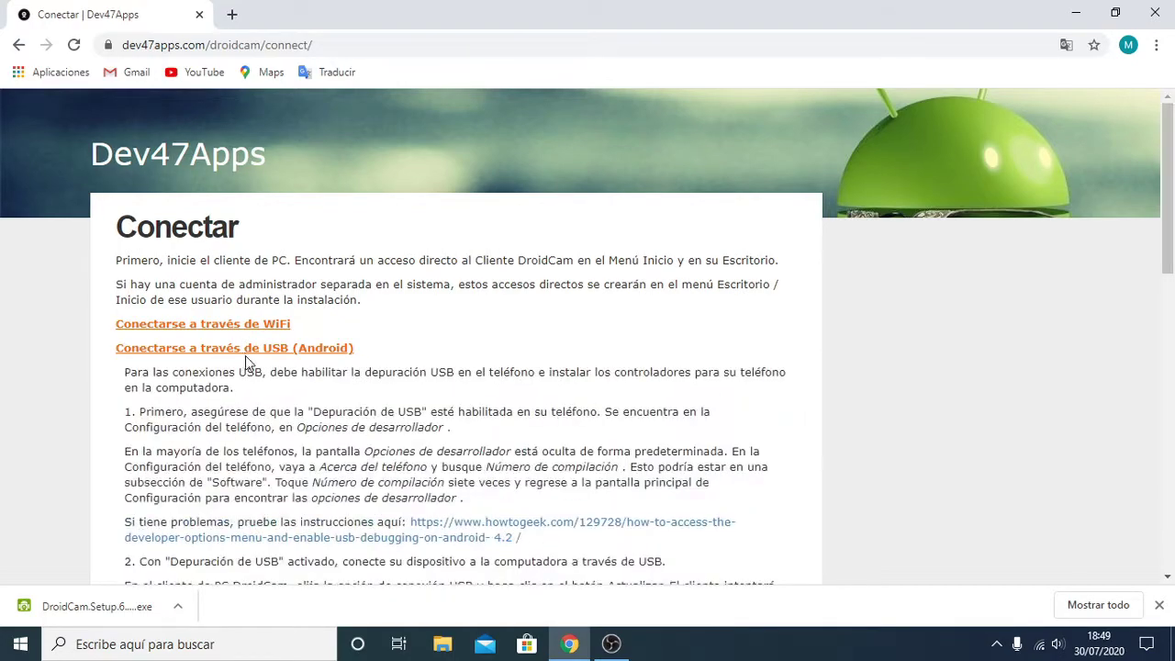
- Open the manufacturers' USB driver link (oem-usb.html#Drivers) from the Android USB instructions in a new tab and switch to it
scroll(221, 446, "down", 1)
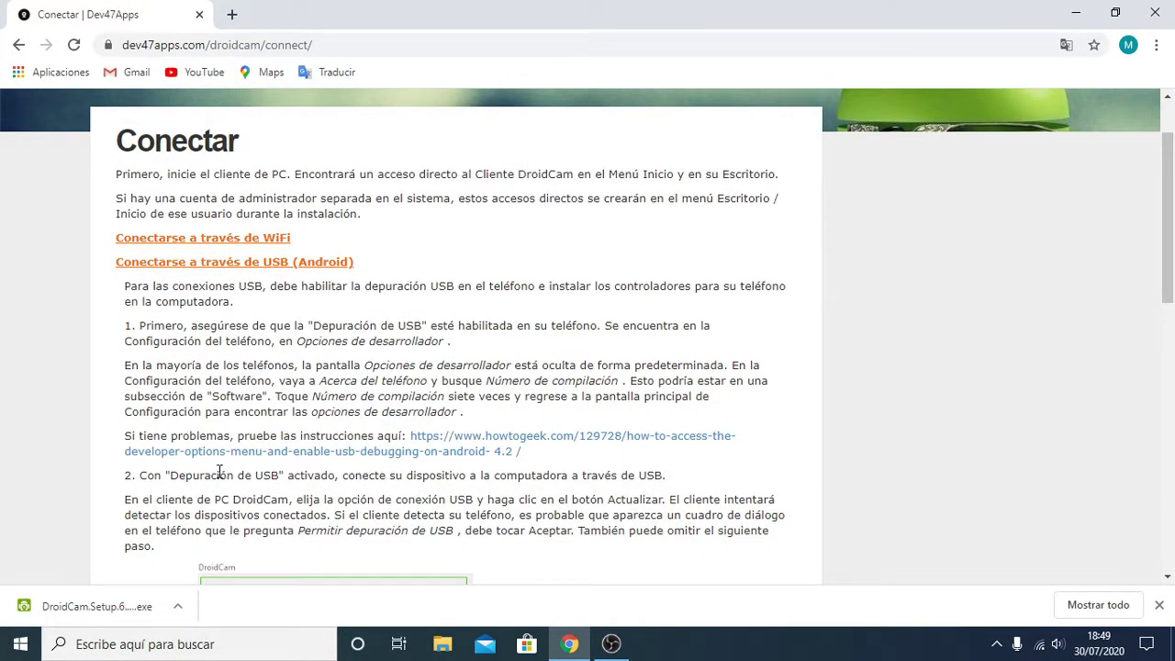
scroll(220, 473, "down", 5)
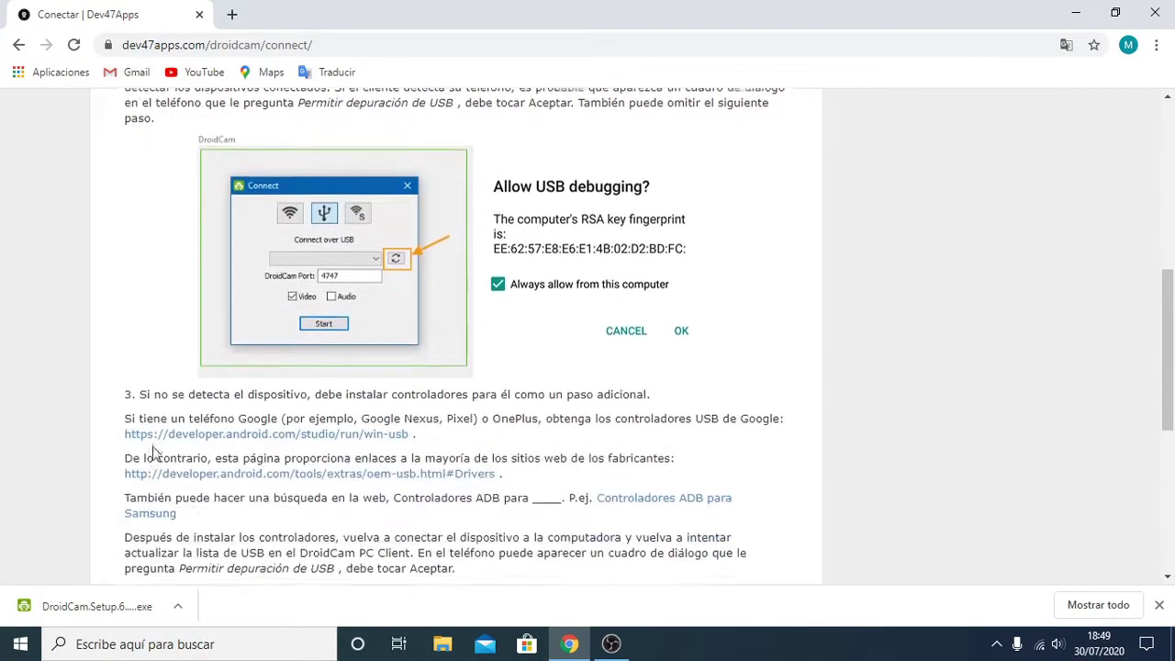
right_click(292, 477)
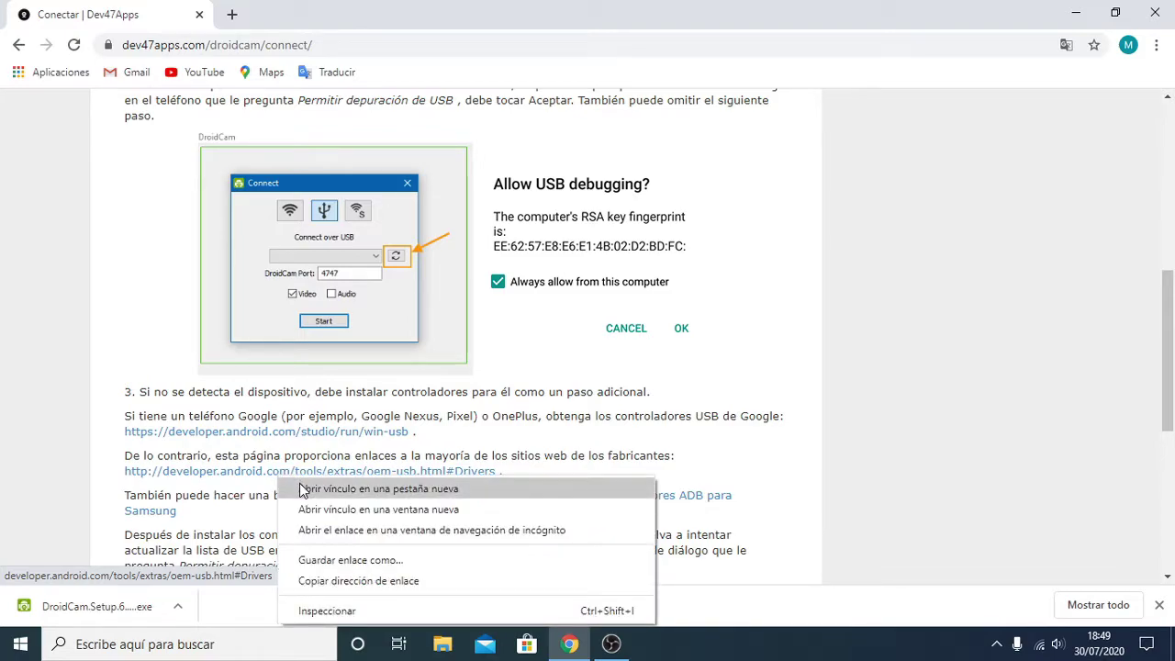
left_click(303, 489)
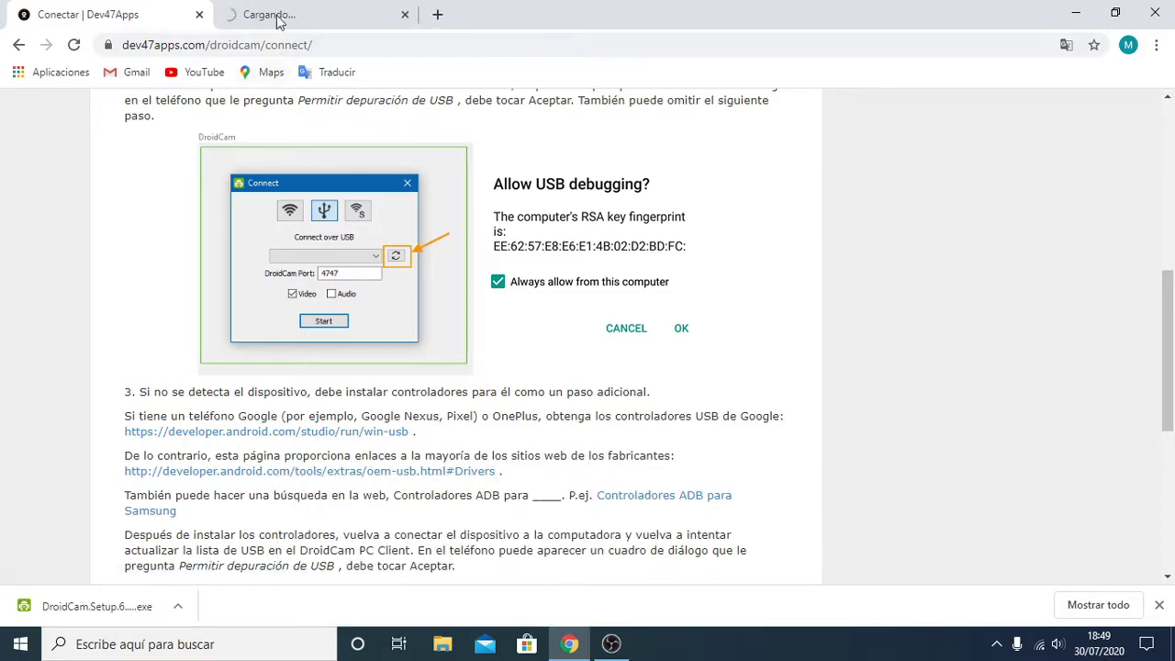
left_click(278, 14)
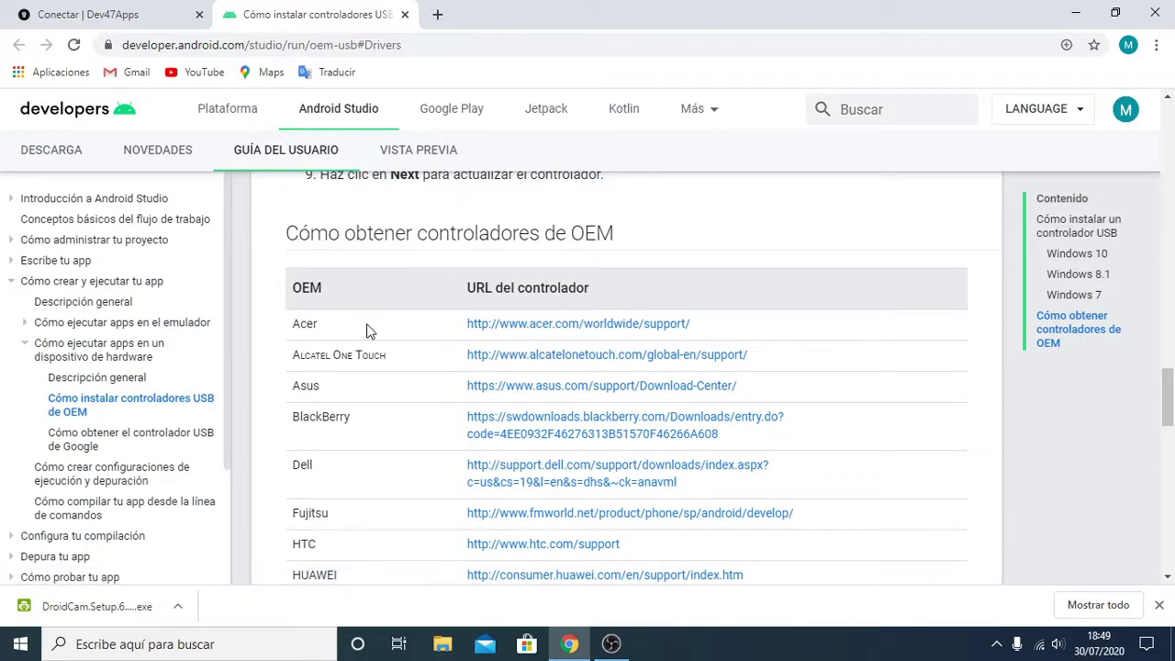
- Look through the OEM driver table and open Motorola's USB driver page
scroll(358, 336, "down", 1)
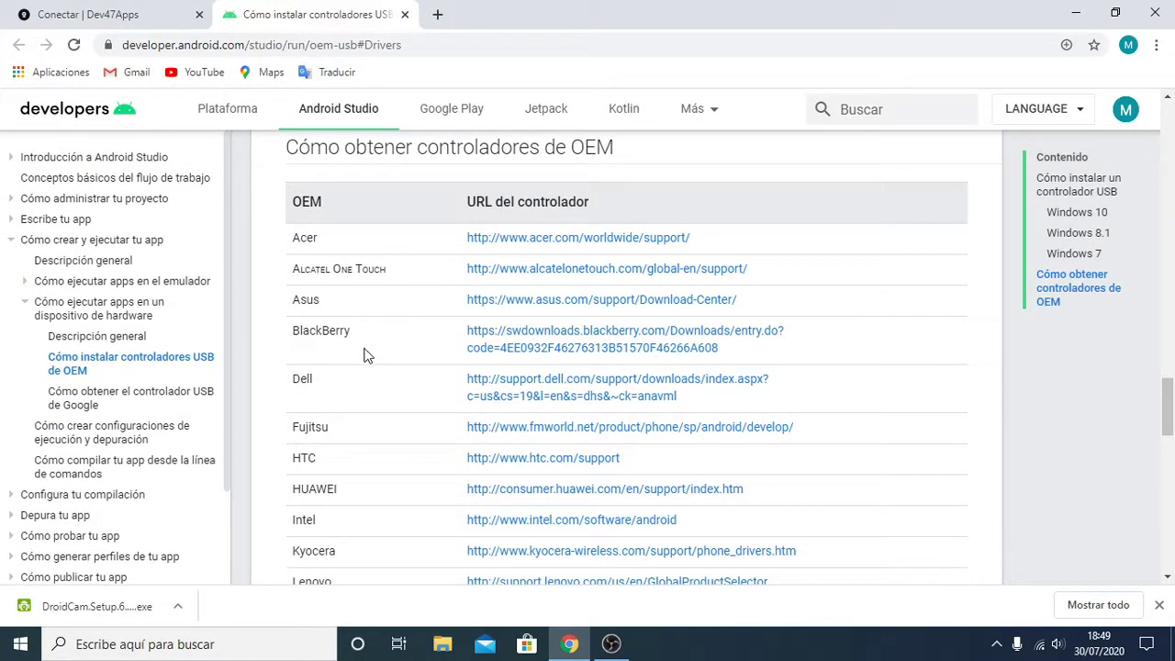
scroll(366, 354, "down", 1)
scroll(365, 357, "down", 1)
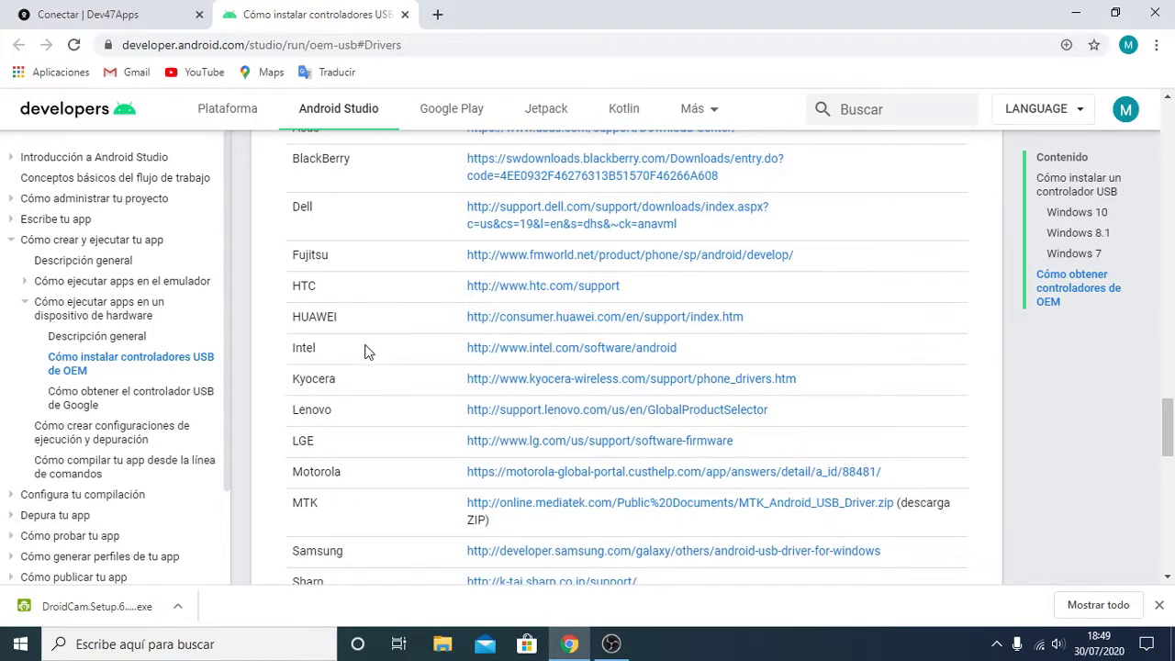
scroll(366, 353, "down", 1)
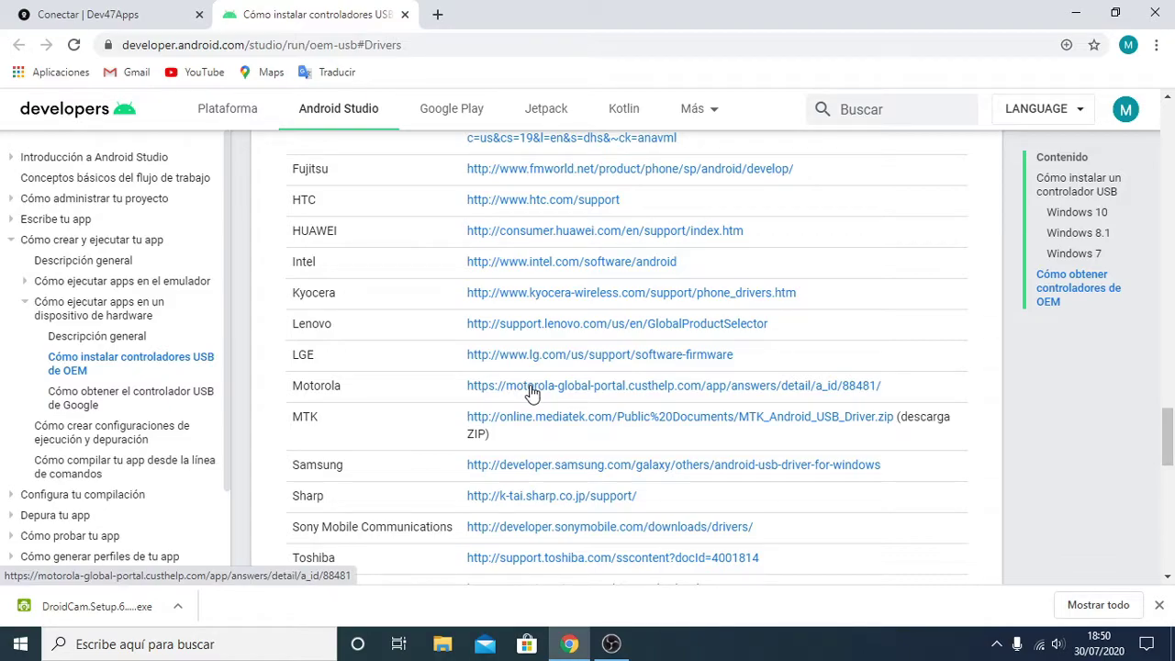
scroll(514, 400, "down", 3)
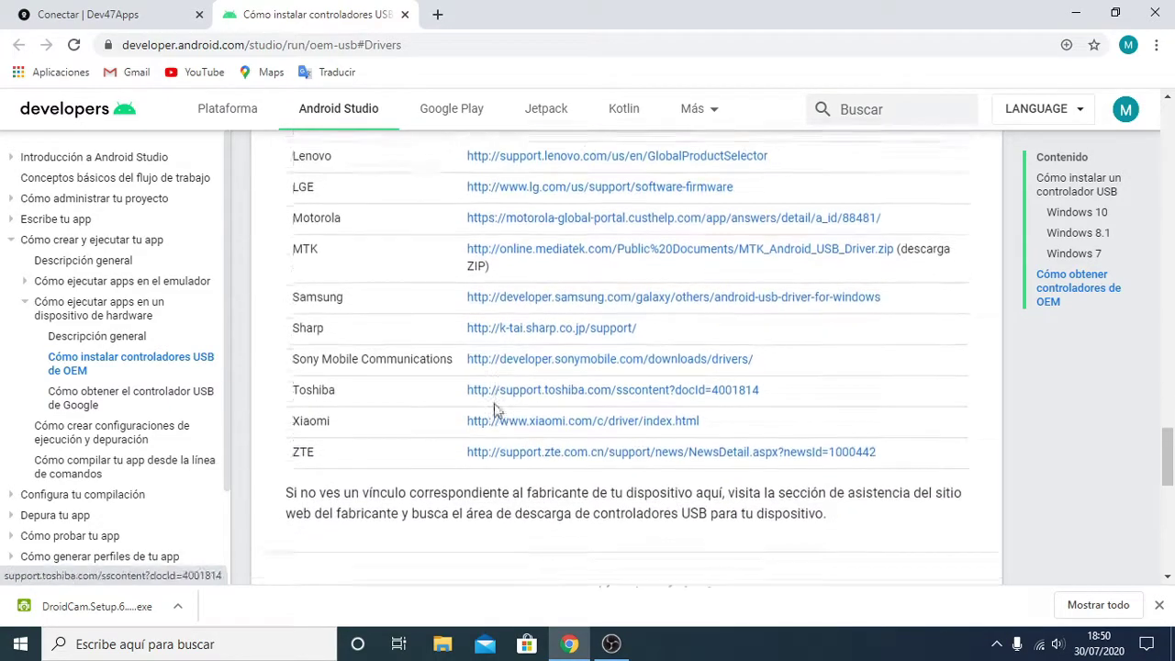
scroll(349, 486, "up", 2)
scroll(347, 488, "up", 3)
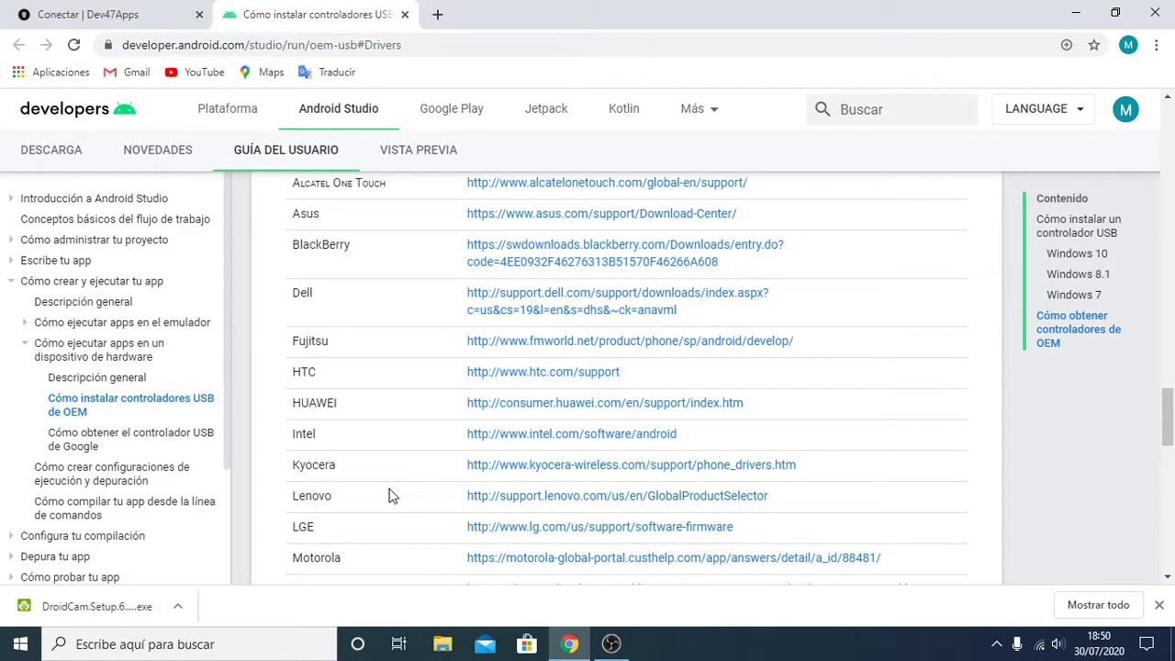
scroll(388, 491, "down", 1)
left_click(481, 479)
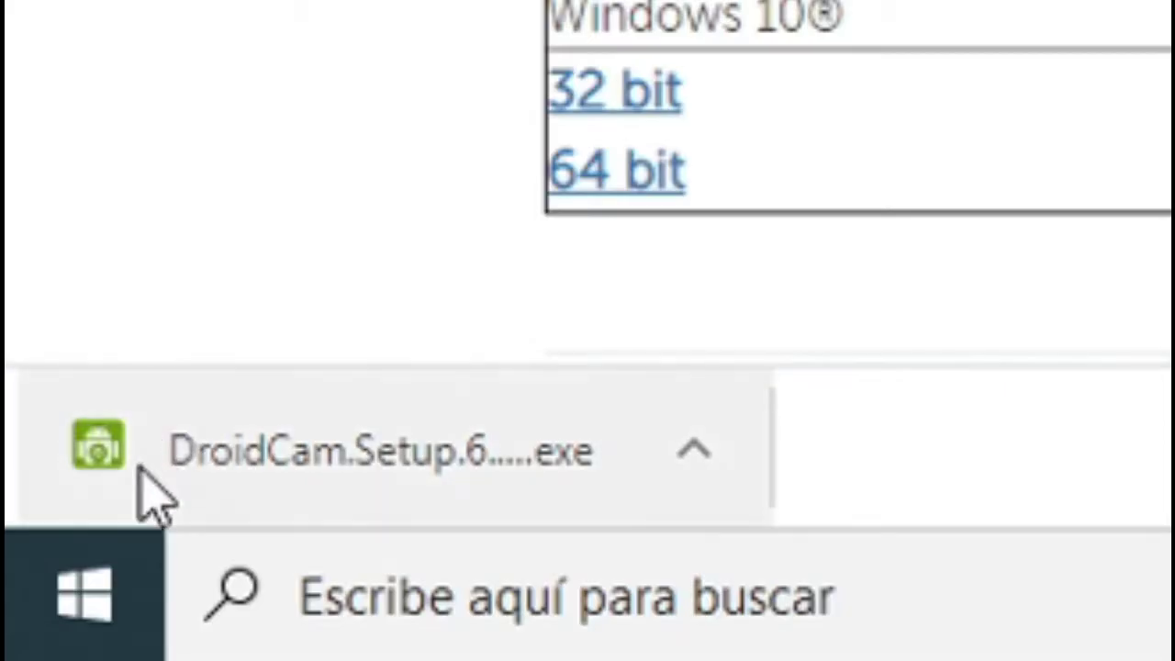
- Download the 64-bit Windows version of the Motorola USB drivers
right_click(92, 588)
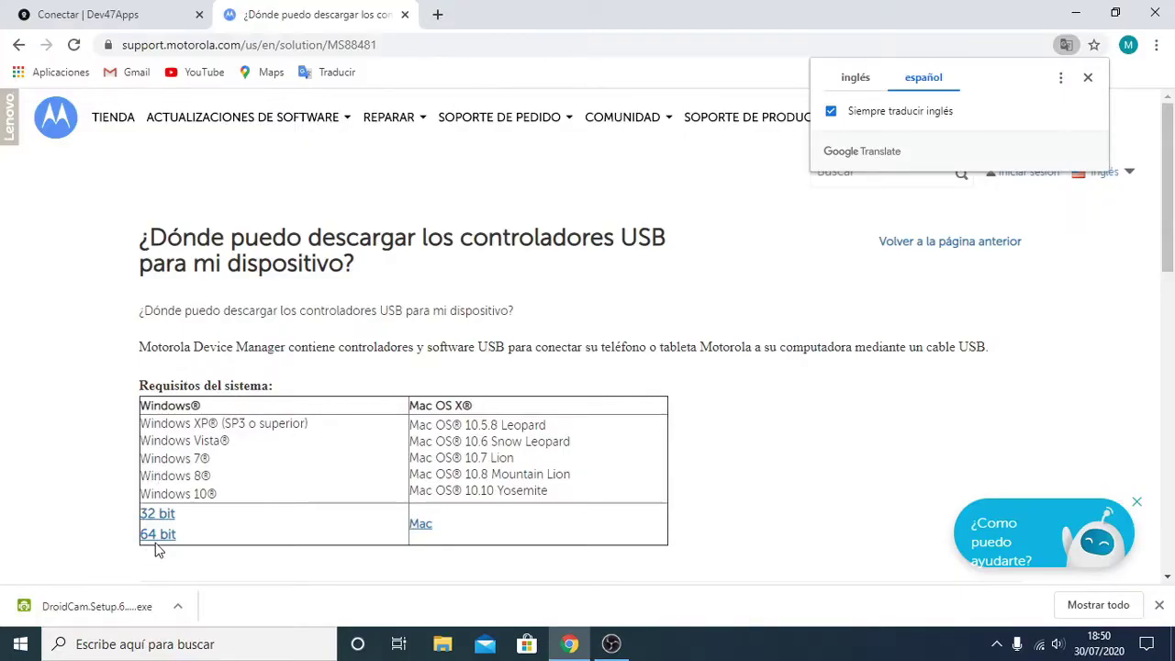
left_click(157, 535)
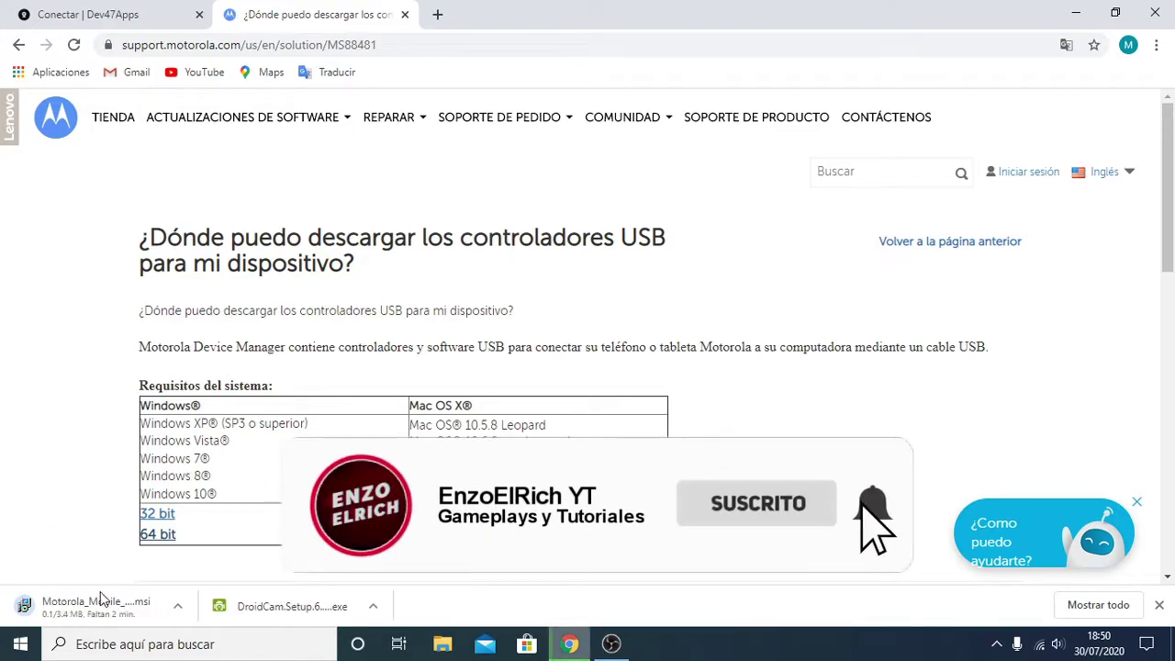
scroll(114, 560, "down", 1)
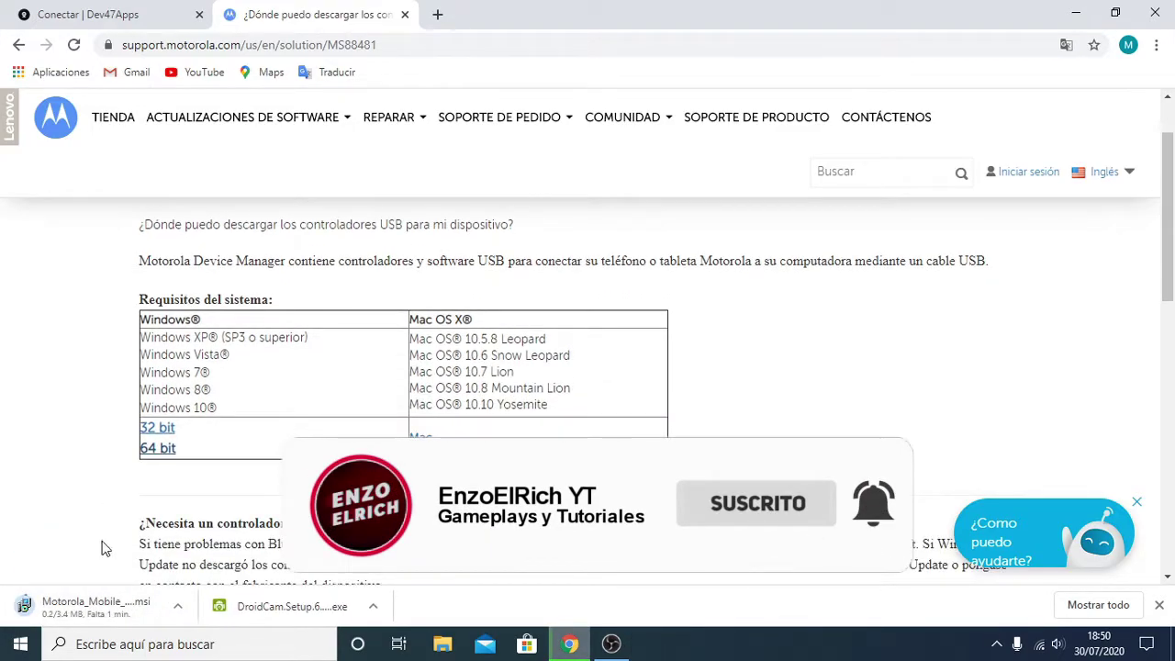
scroll(129, 569, "up", 1)
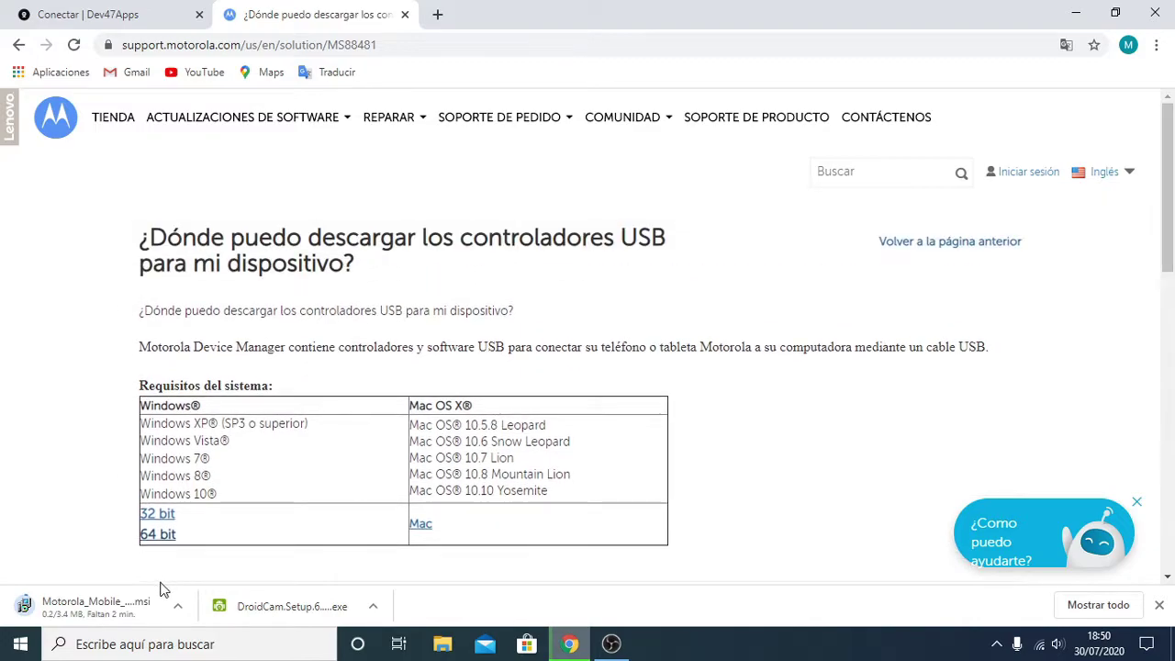
- Run the downloaded DroidCam setup and install it in C:\Program Files (x86)\DroidCam with Android and Apple USB support
left_click(275, 607)
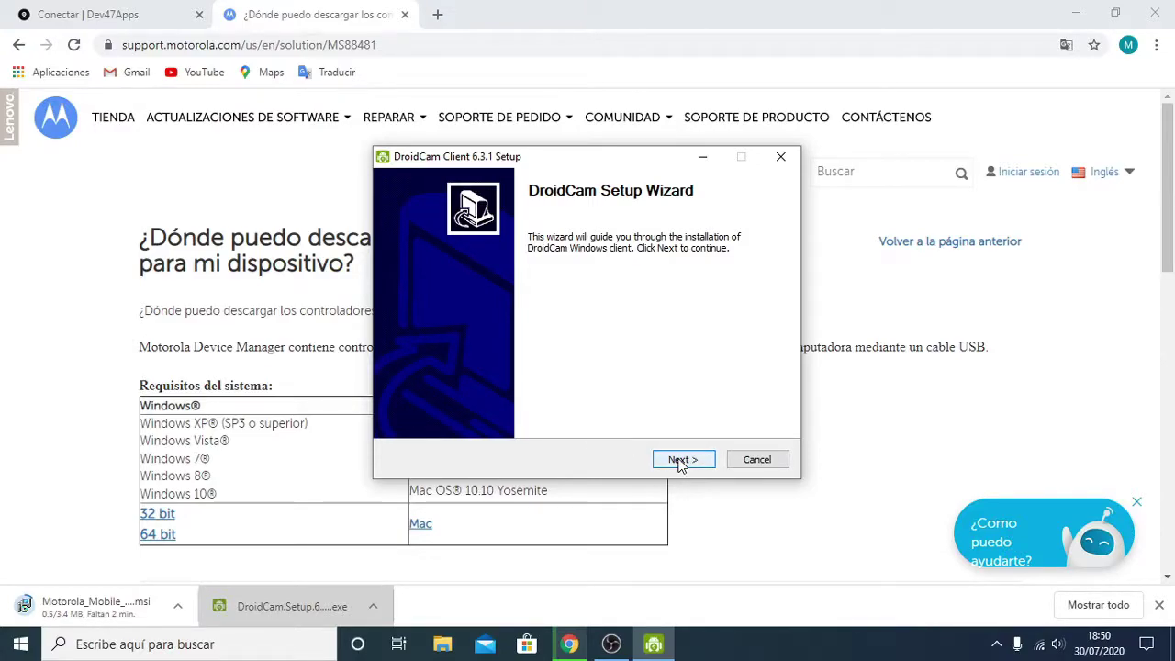
left_click(681, 464)
left_click(683, 460)
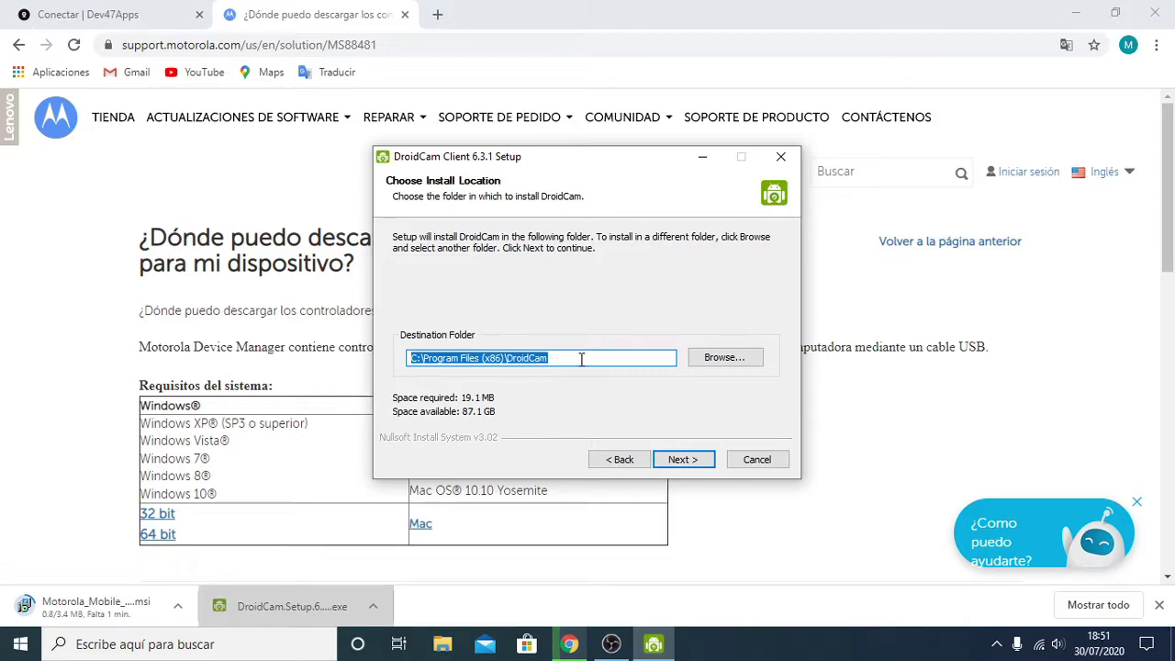
key("Tab")
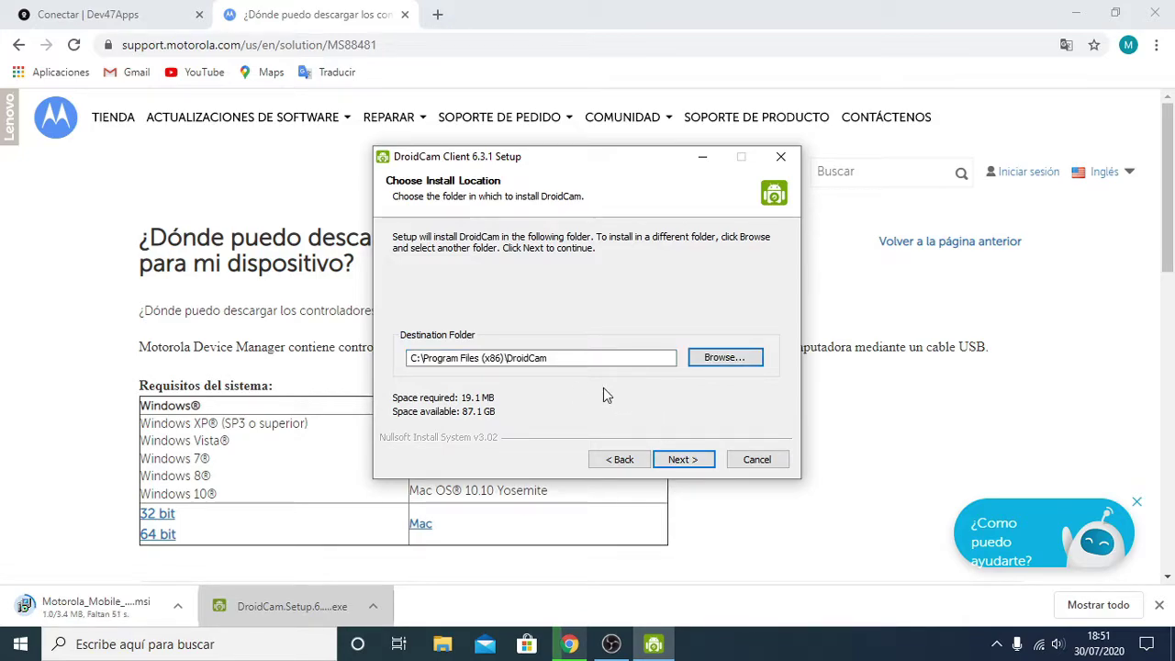
left_click(675, 459)
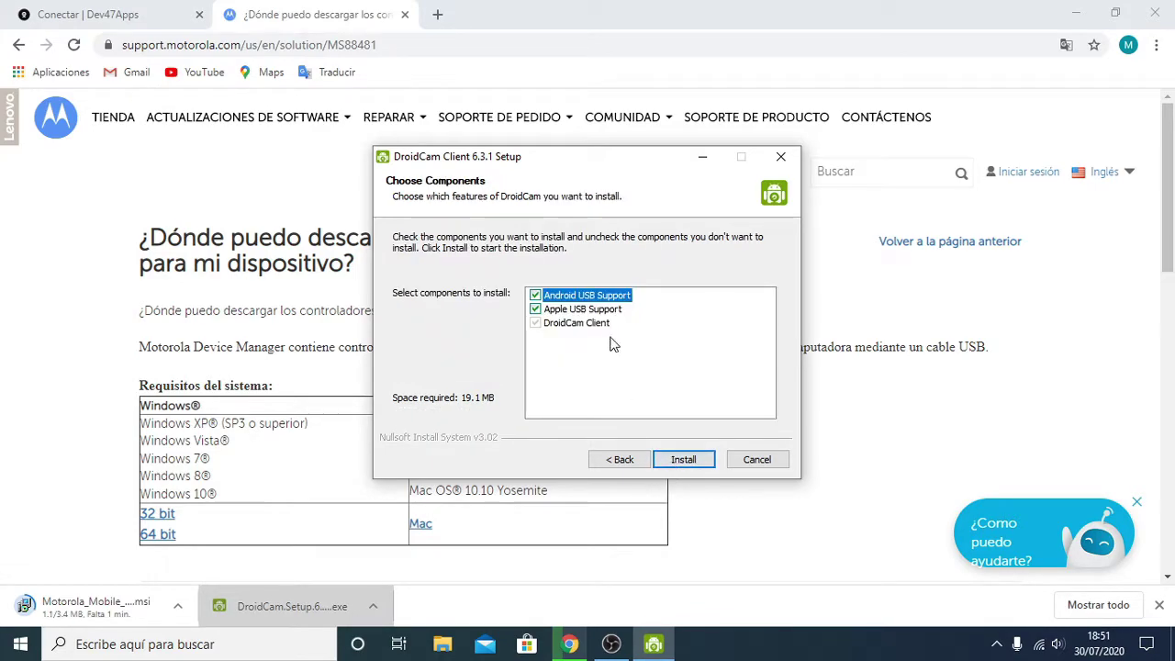
left_click(683, 459)
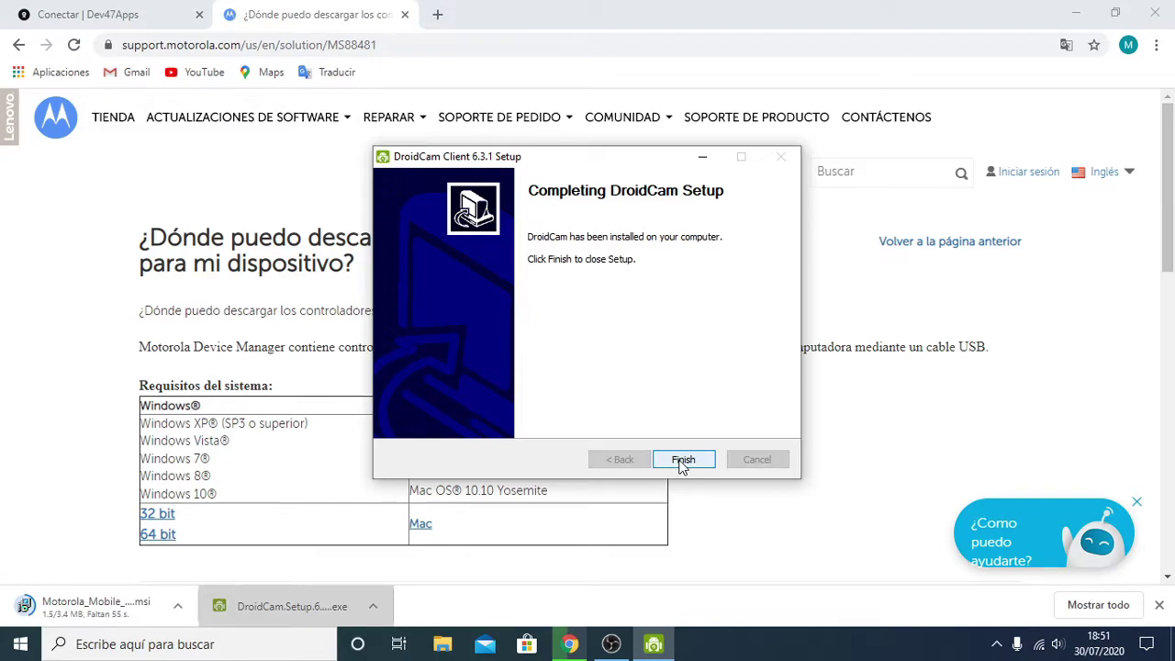
left_click(683, 460)
- Install Motorola Mobile Drivers 6.4.0 from the downloaded 64-bit installer, accepting the license agreement, and close the browser
left_click(126, 611)
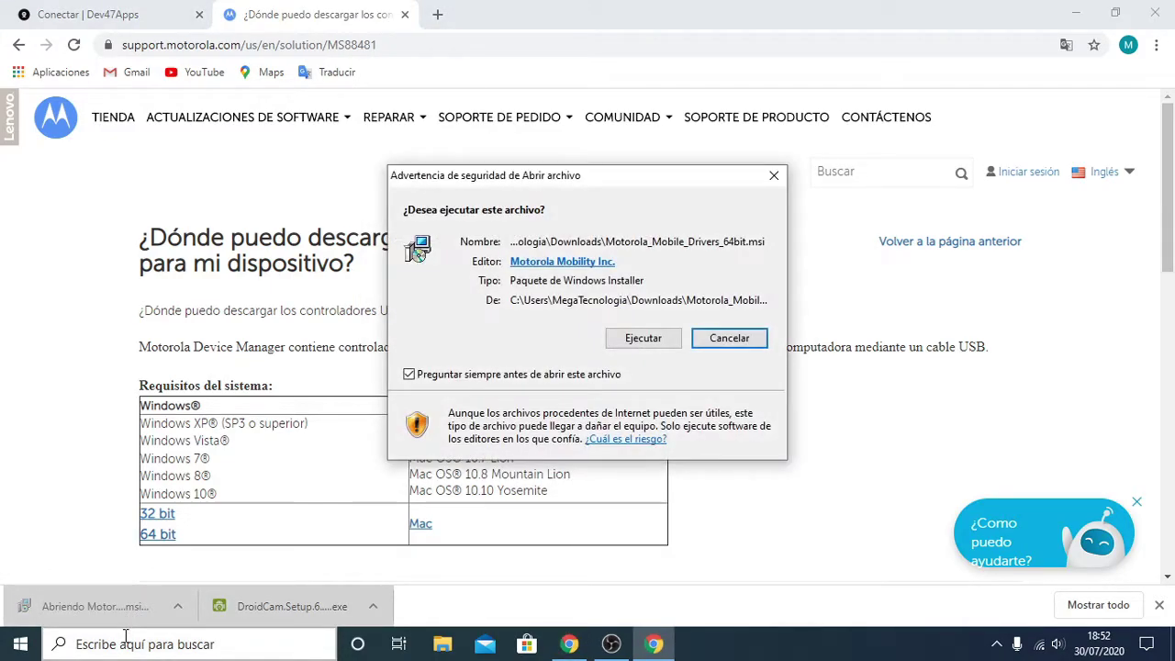
left_click(642, 339)
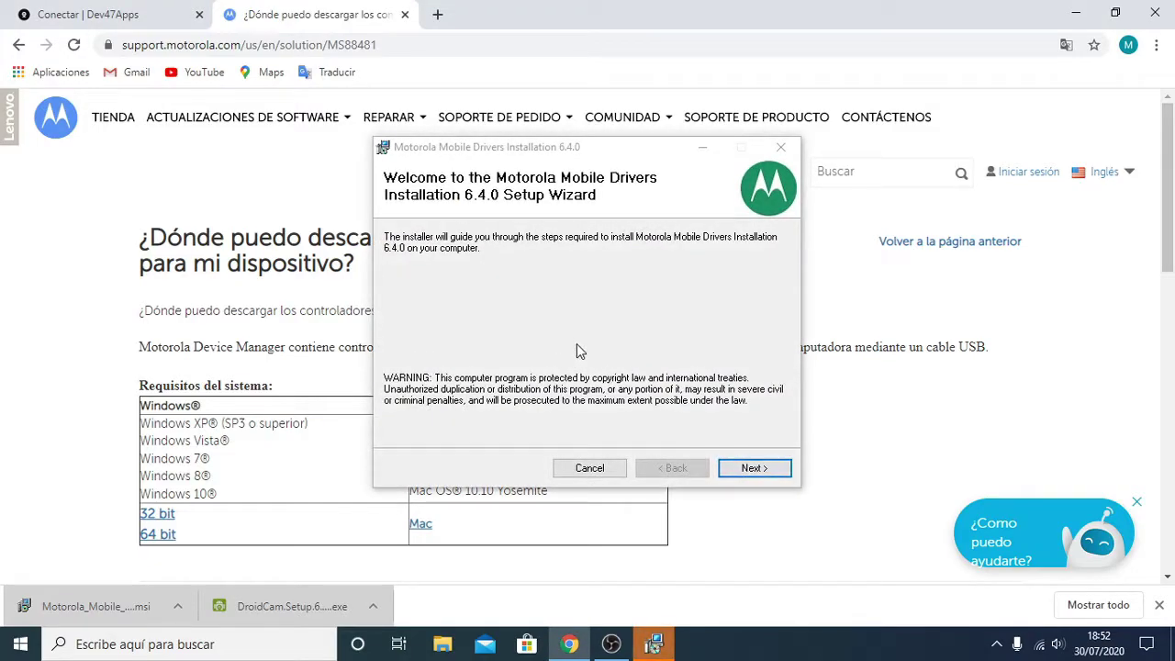
left_click(751, 469)
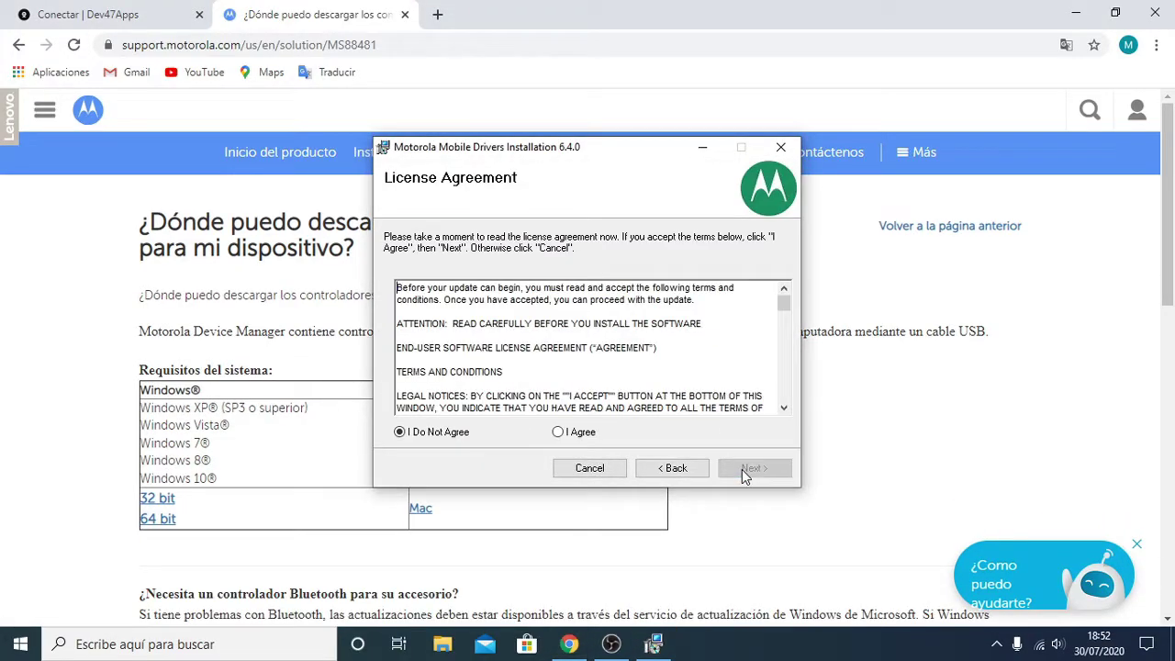
left_click(559, 433)
left_click(750, 469)
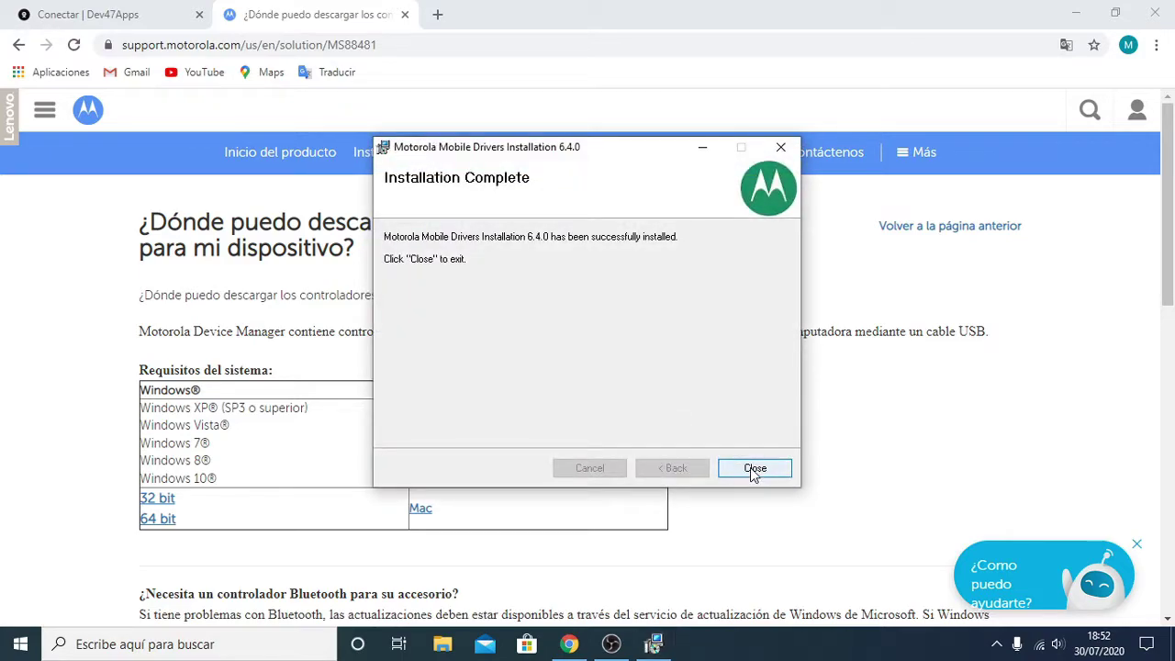
left_click(754, 469)
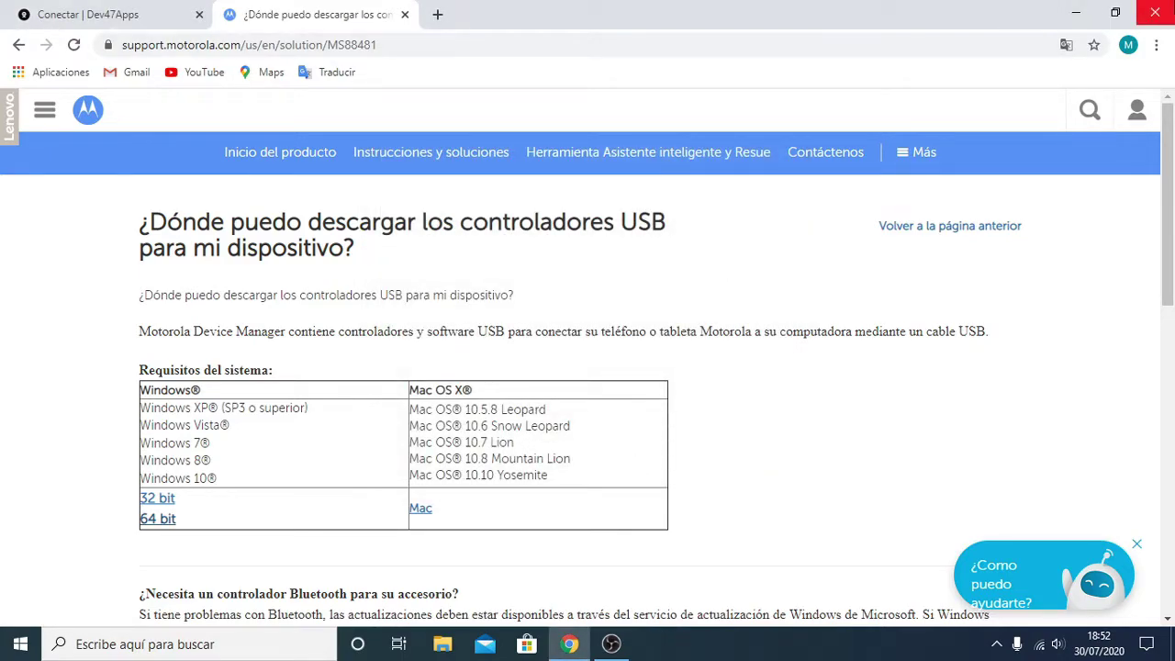
left_click(1155, 13)
left_click_drag(74, 429, 195, 339)
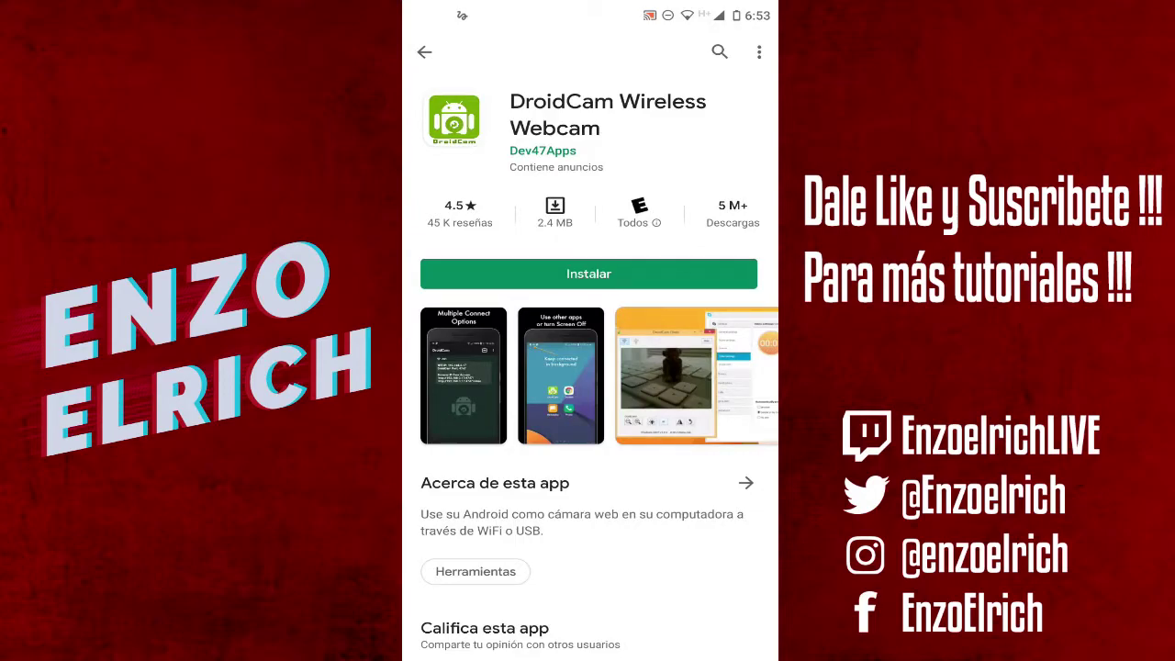
- Install the DroidCam Wireless Webcam app on the phone from the Play Store
left_click(588, 273)
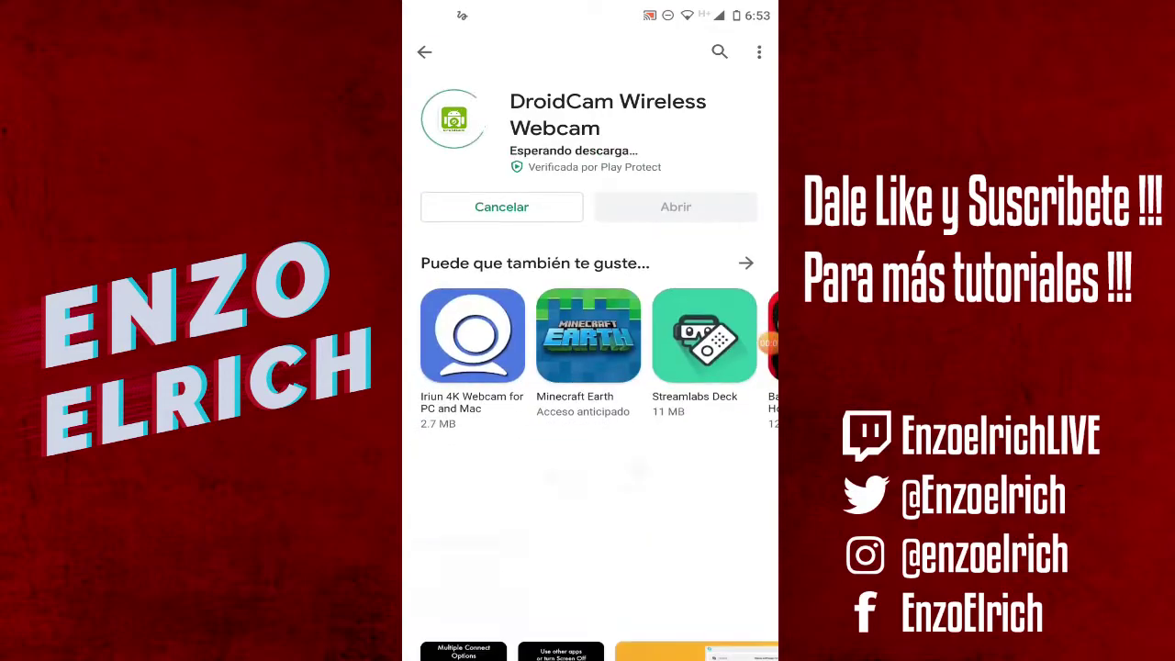
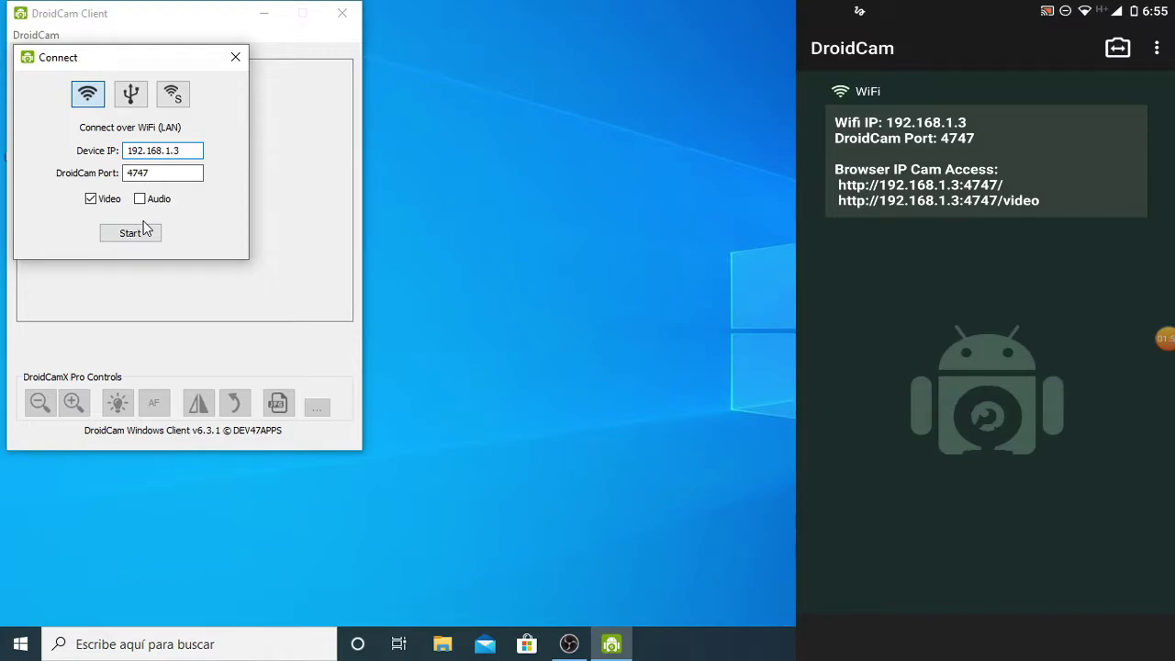
- Test the video-only WiFi connection to 192.168.1.3 on port 4747 twice, stopping the stream after each run
left_click(137, 230)
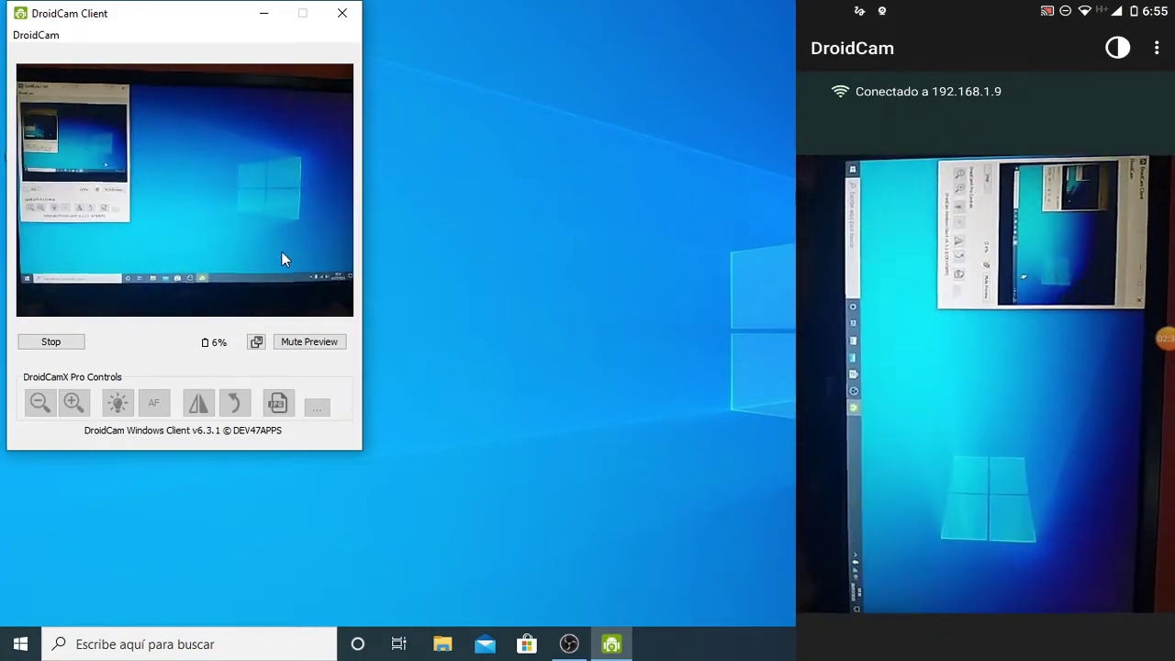
left_click(71, 341)
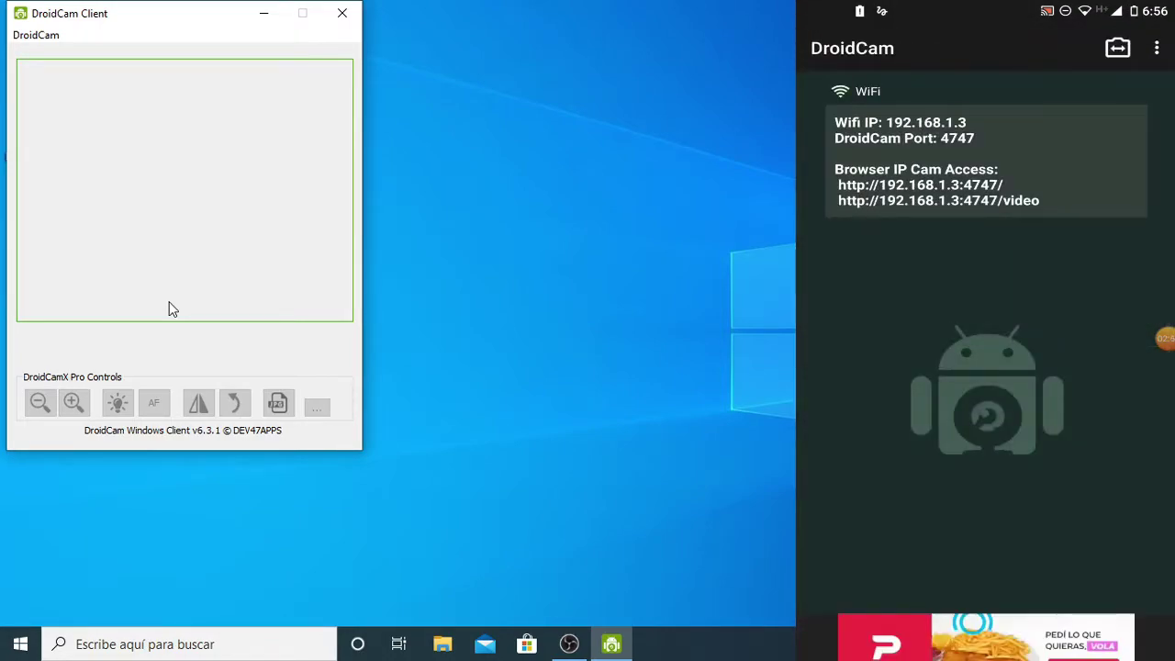
left_click(155, 309)
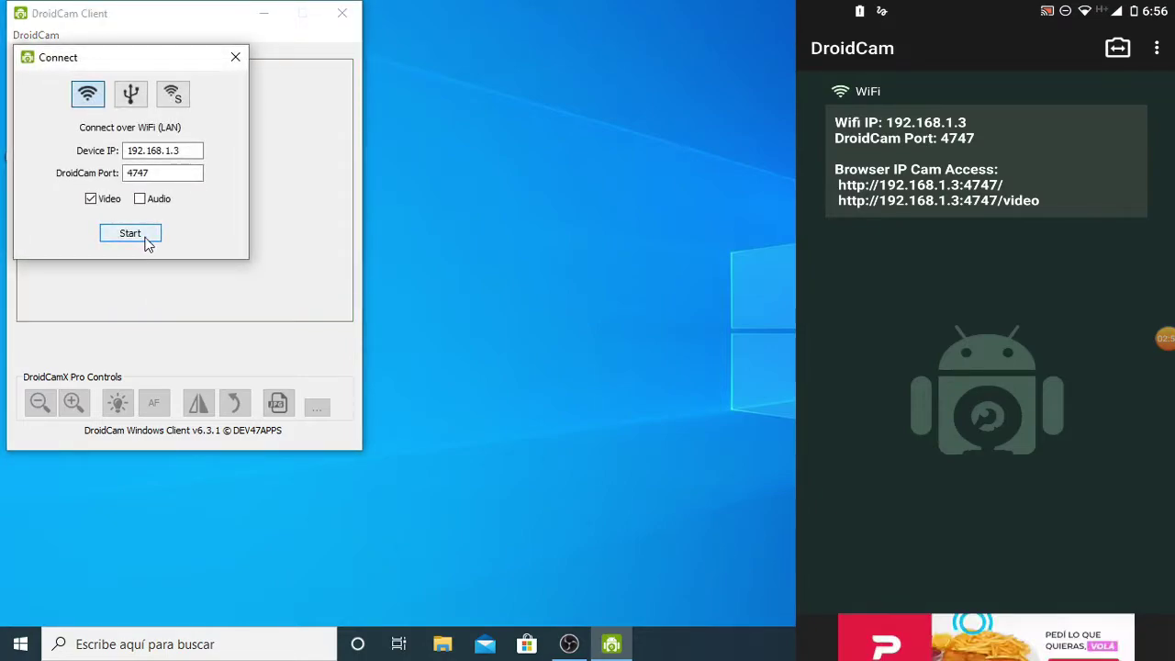
left_click(130, 234)
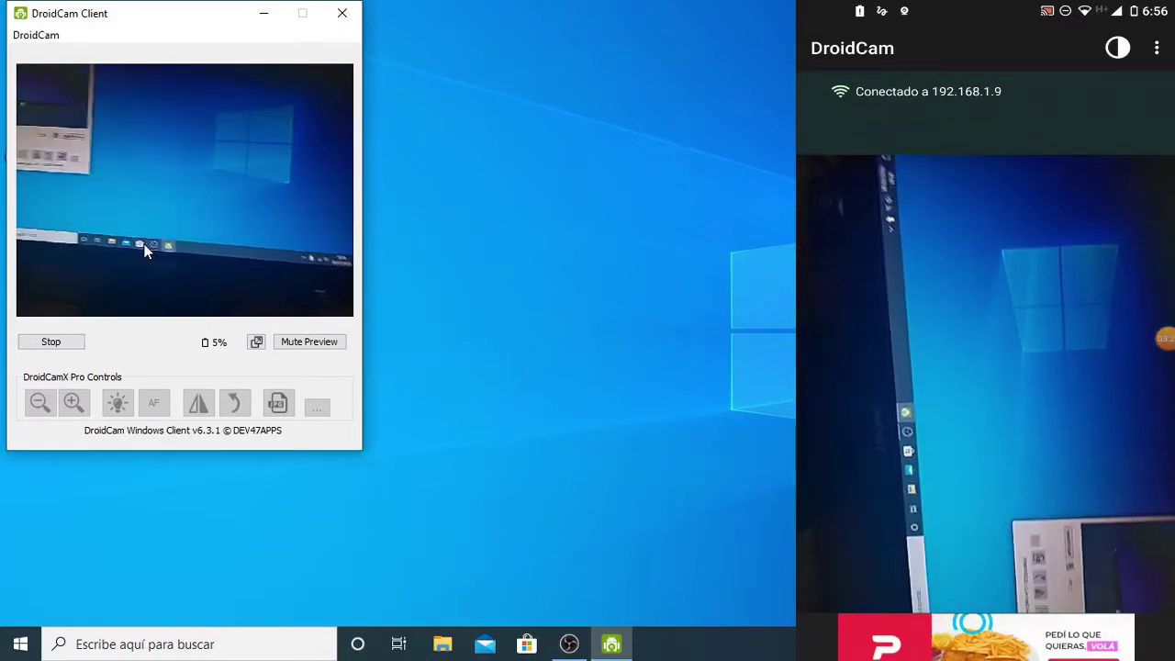
left_click(72, 342)
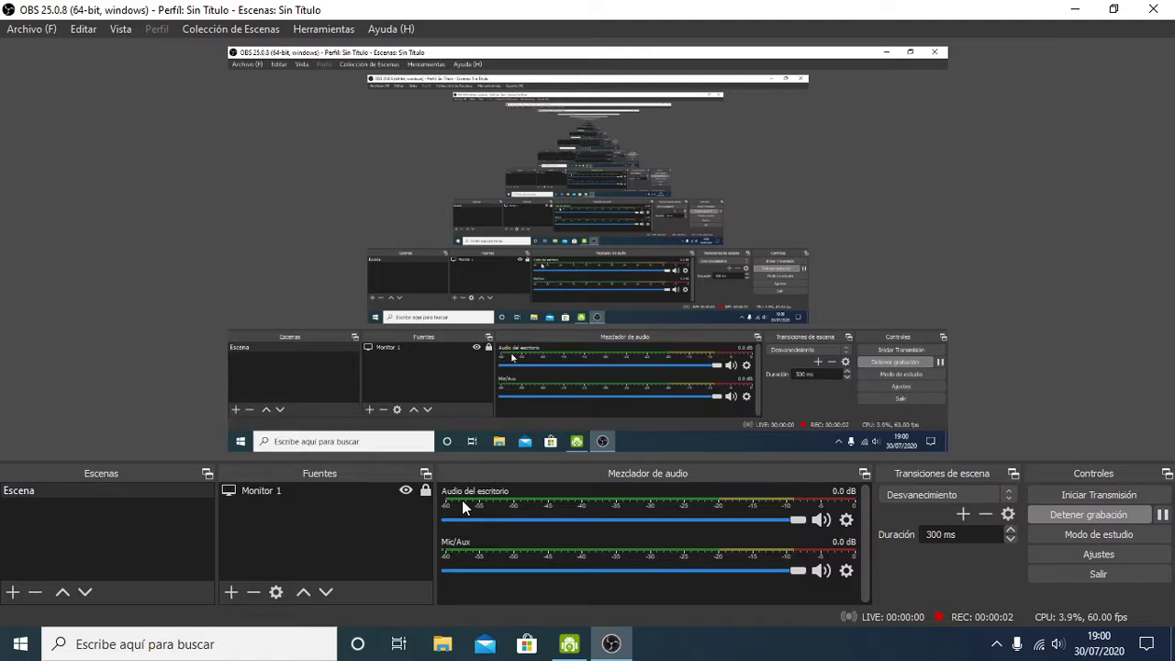
- In OBS, add a new video capture device source named "Dispositivo de captura de video" for the phone camera and accept its properties
left_click(231, 591)
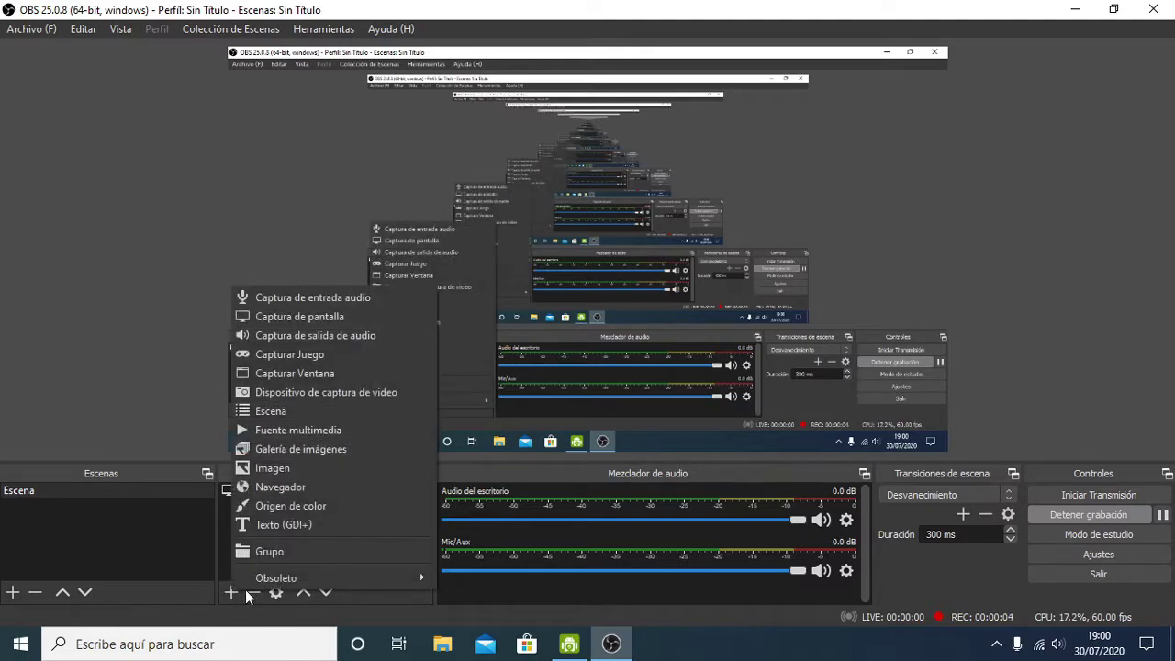
left_click(286, 393)
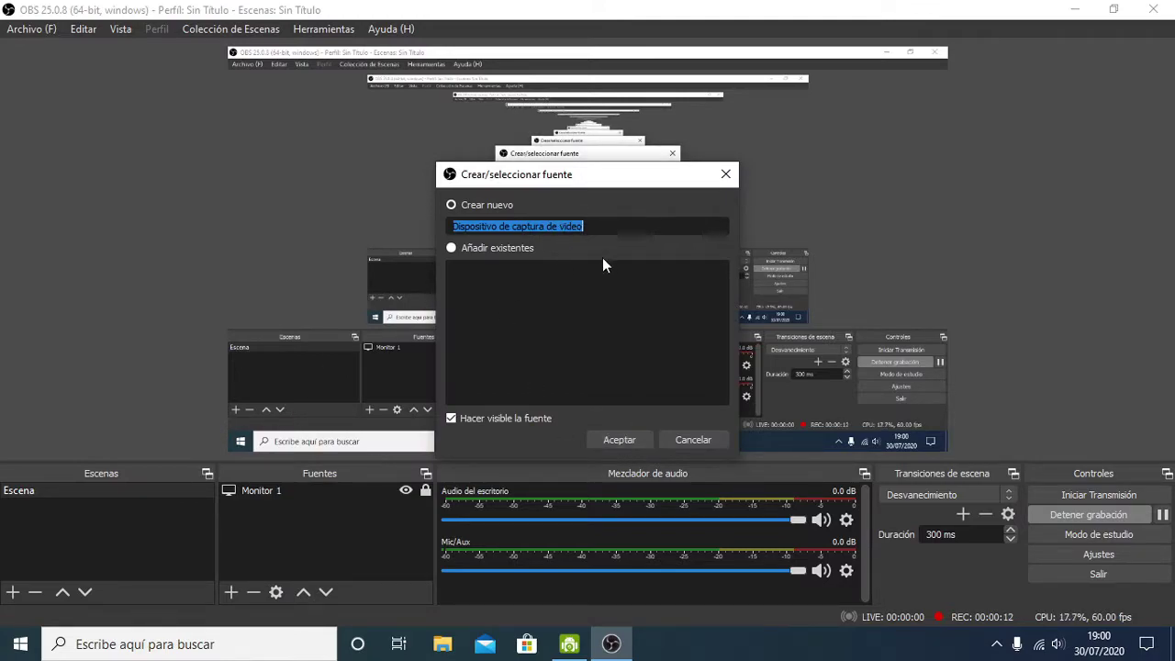
left_click(608, 434)
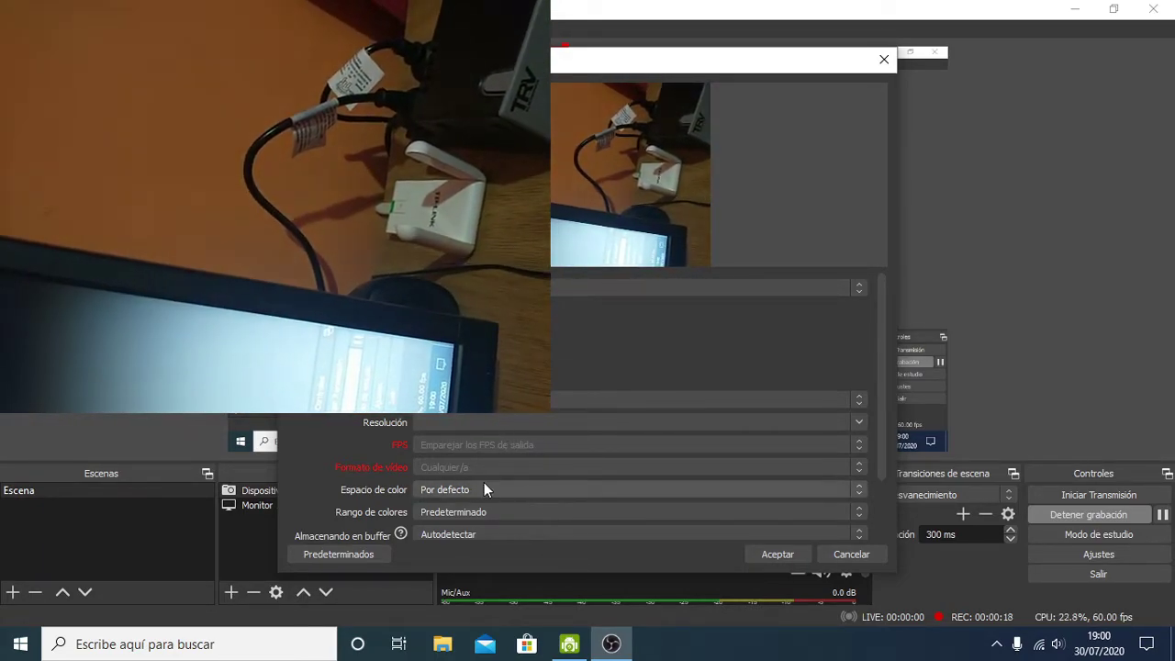
scroll(484, 482, "down", 2)
scroll(482, 475, "up", 2)
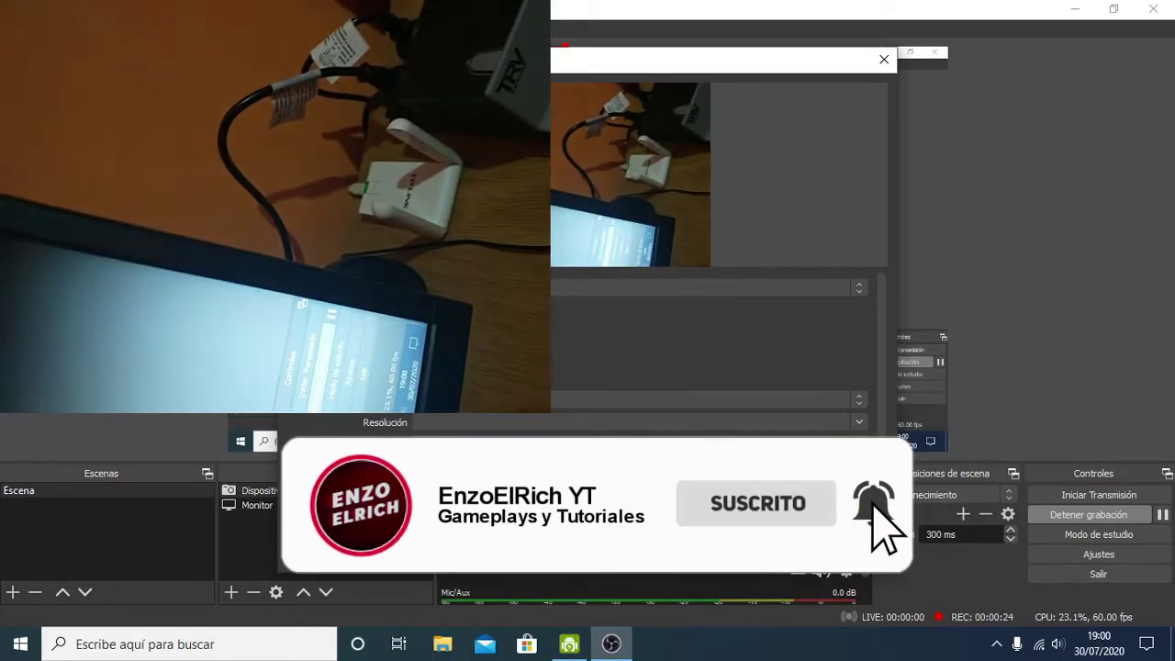
key("Return")
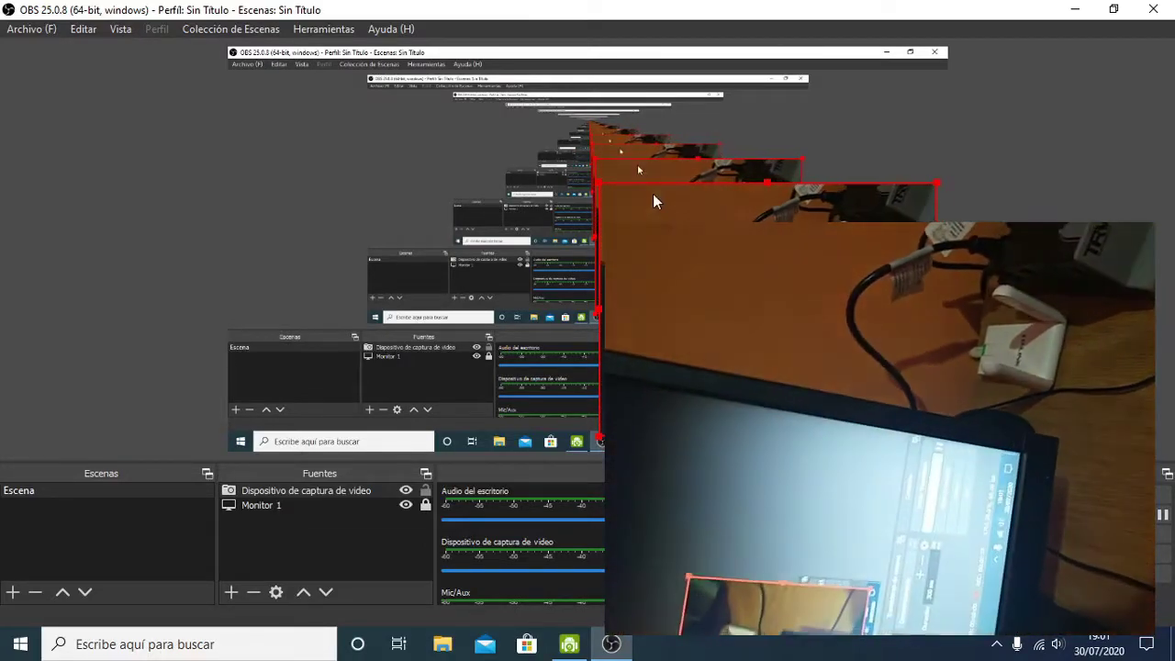
- Shrink the phone camera source toward the lower-right corner of the OBS canvas and bring up the DroidCam Client window
left_click_drag(603, 181, 681, 244)
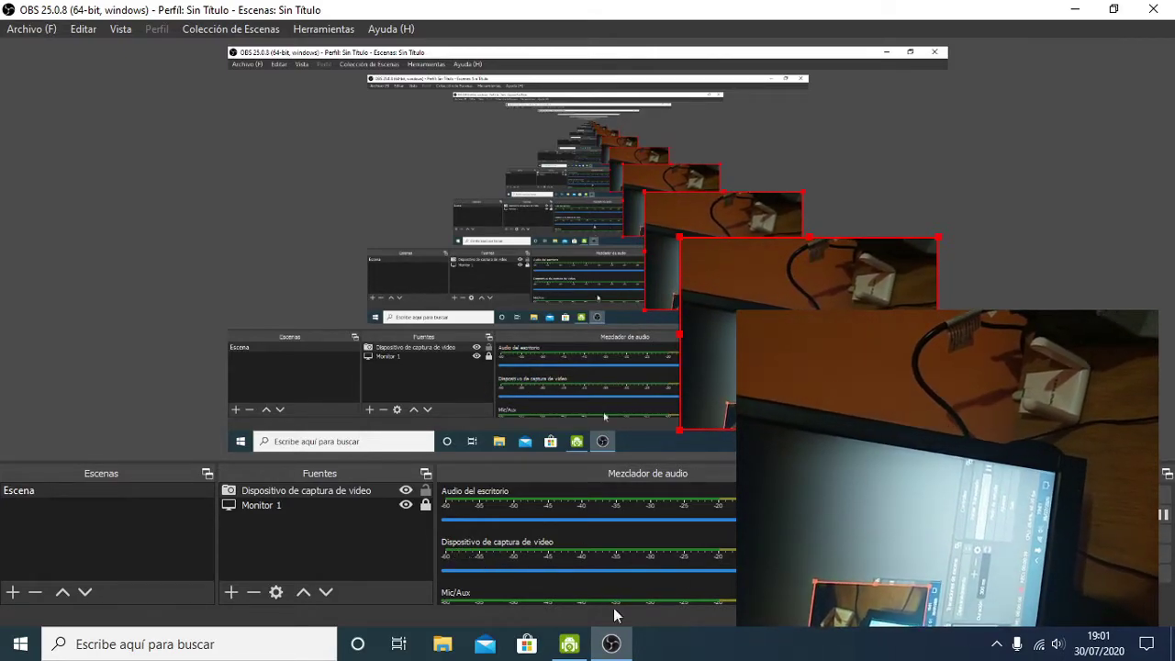
left_click(569, 643)
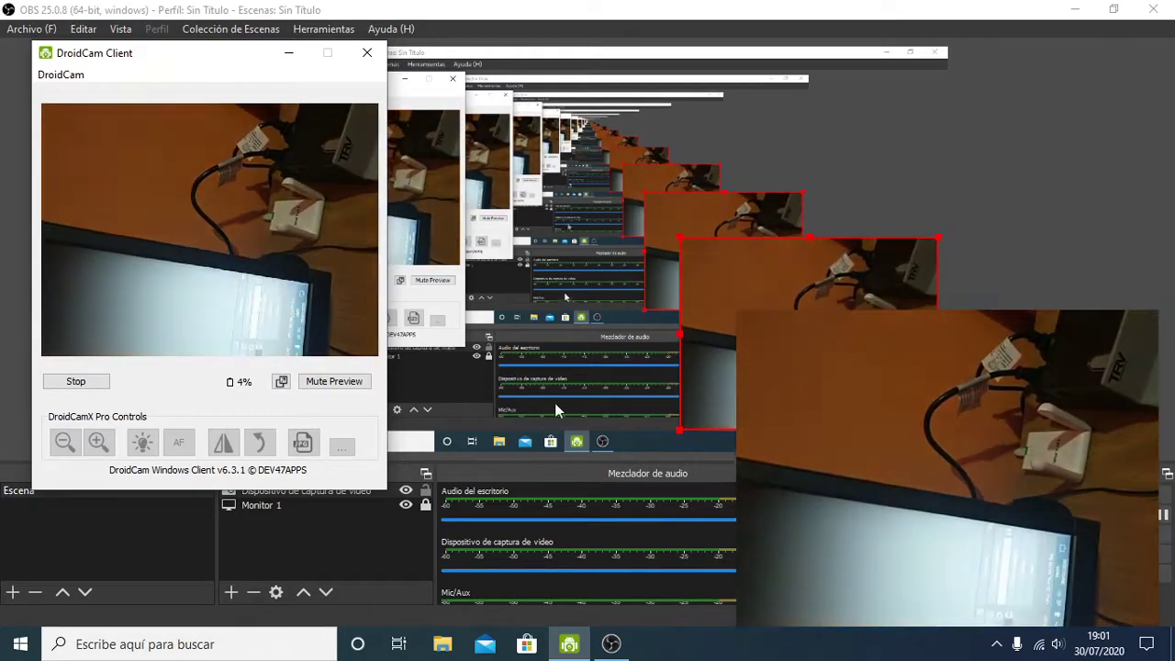
left_click(553, 399)
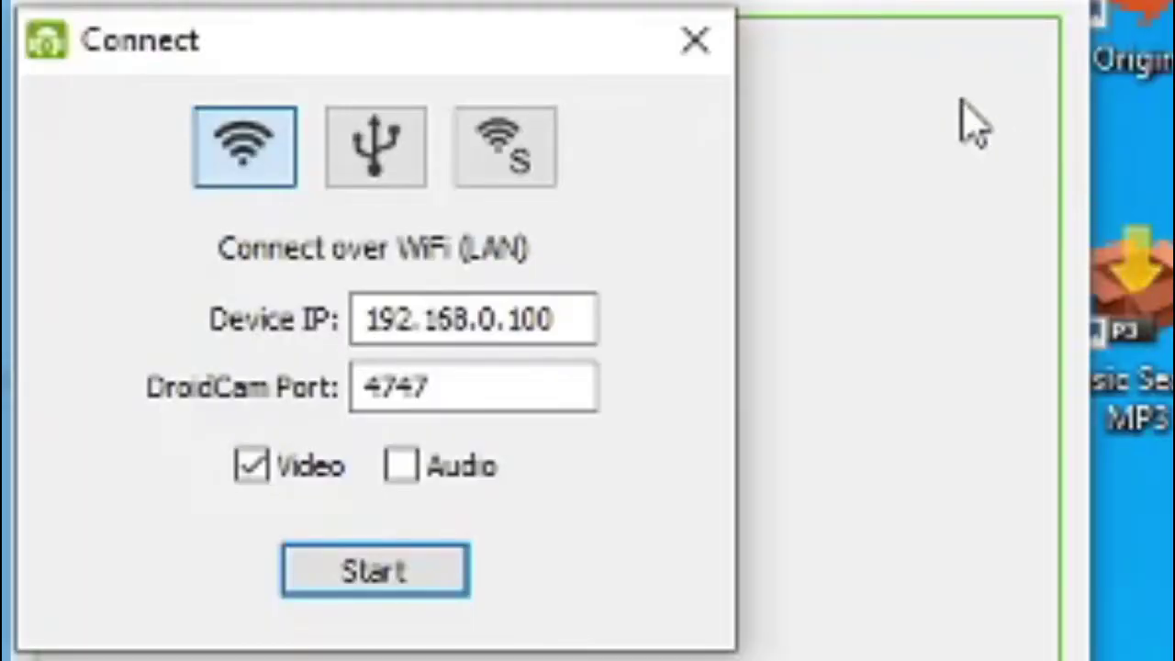
- Switch the DroidCam connection to USB and check the list of connected devices
left_click(390, 177)
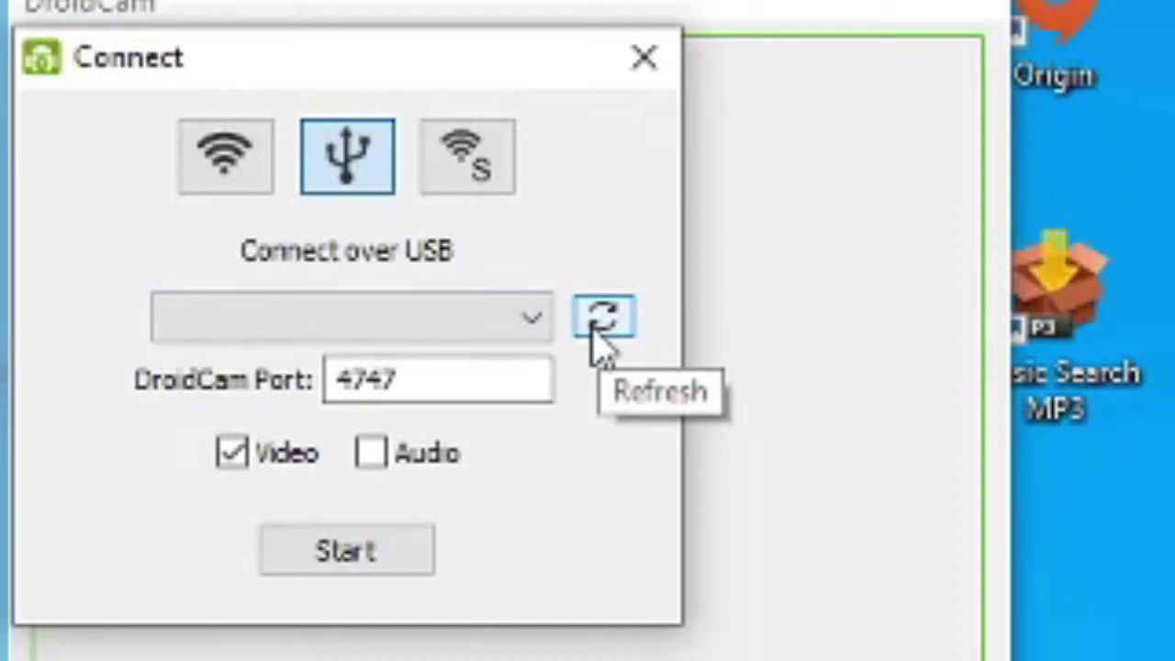
left_click(530, 326)
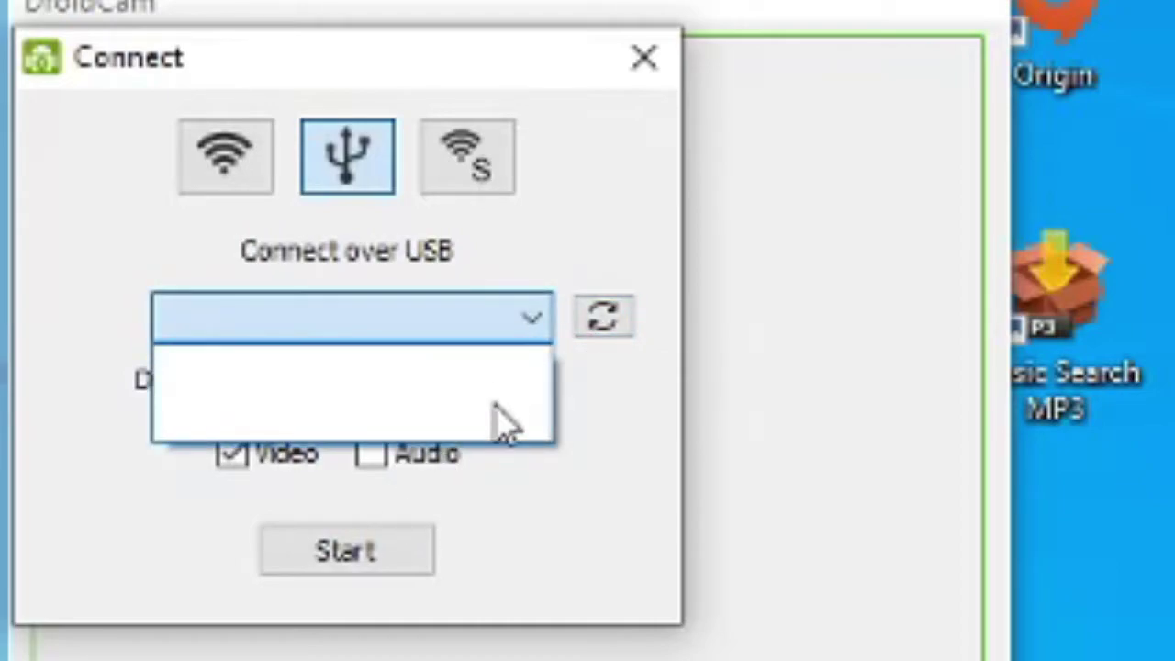
left_click(495, 326)
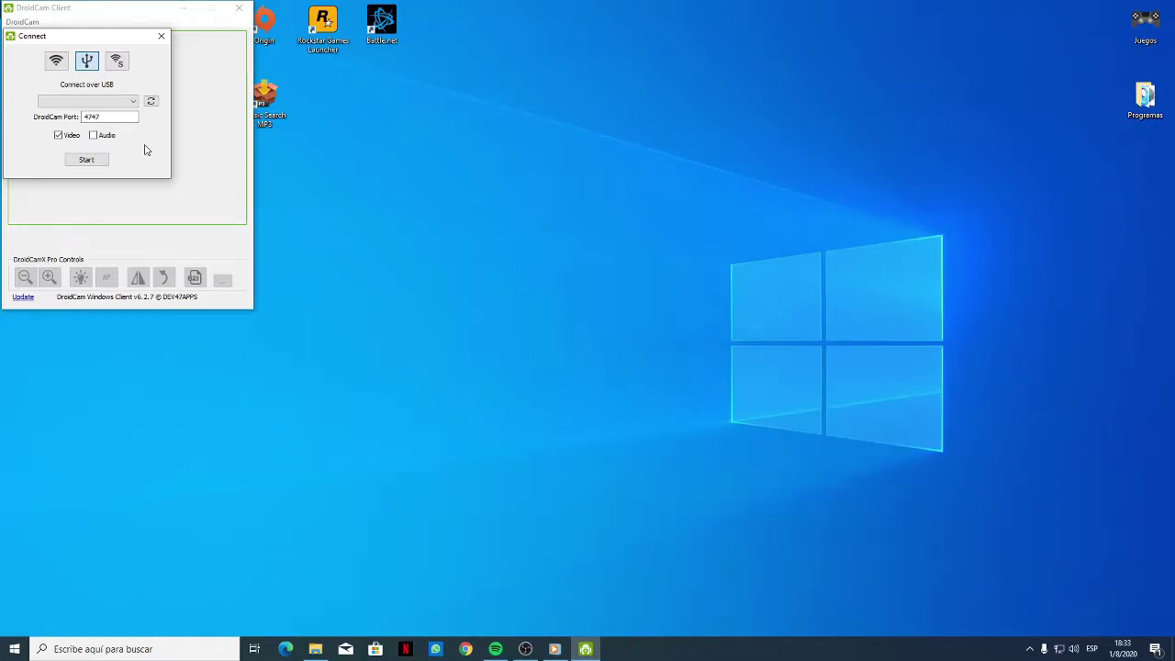
- Connect to the phone over WiFi at 192.168.0.100 on port 4747 with video only
left_click(56, 61)
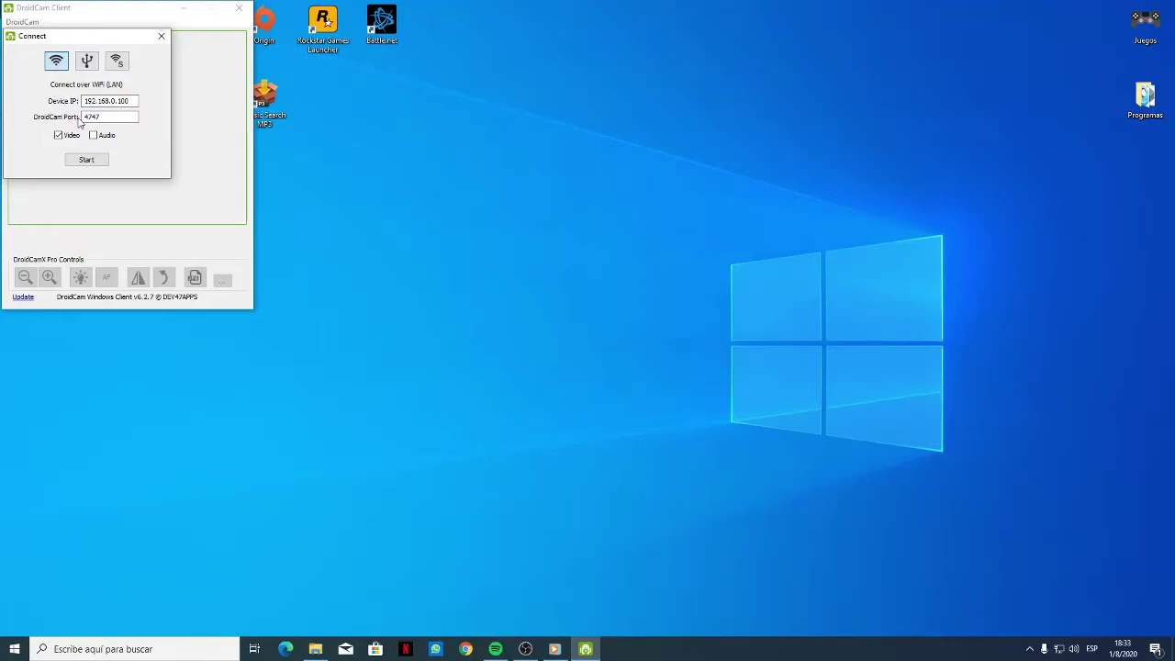
left_click(92, 158)
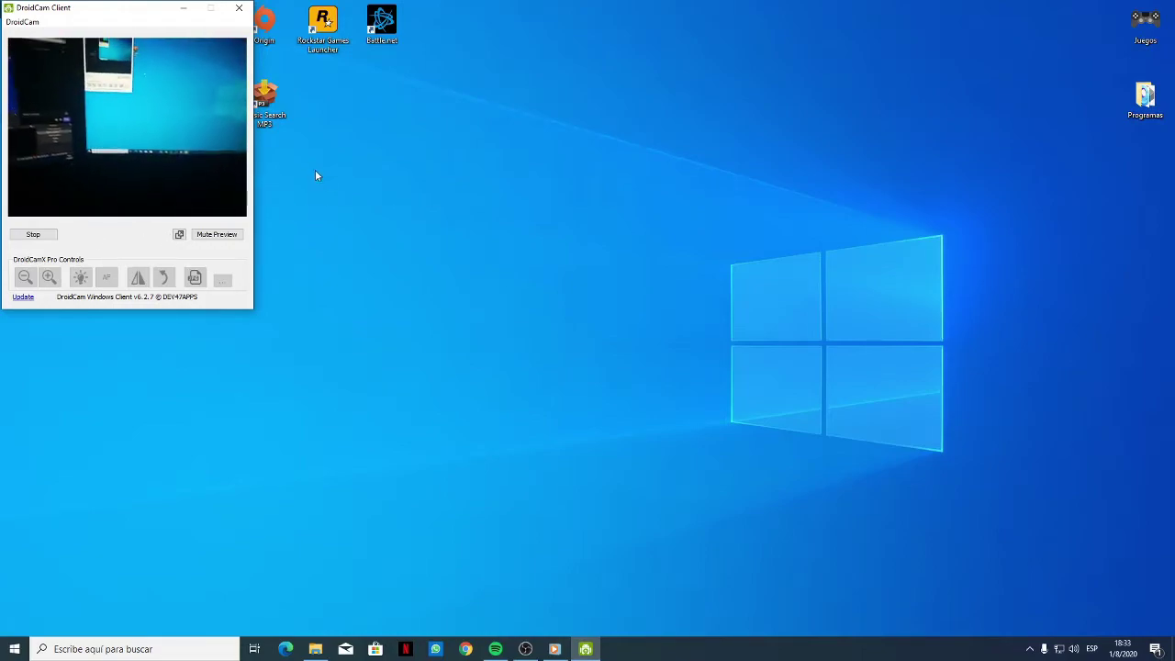
- View the camera preview in a separate window, maximize and restore it, and close that window
left_click(179, 234)
left_click_drag(241, 13, 399, 105)
left_click(501, 104)
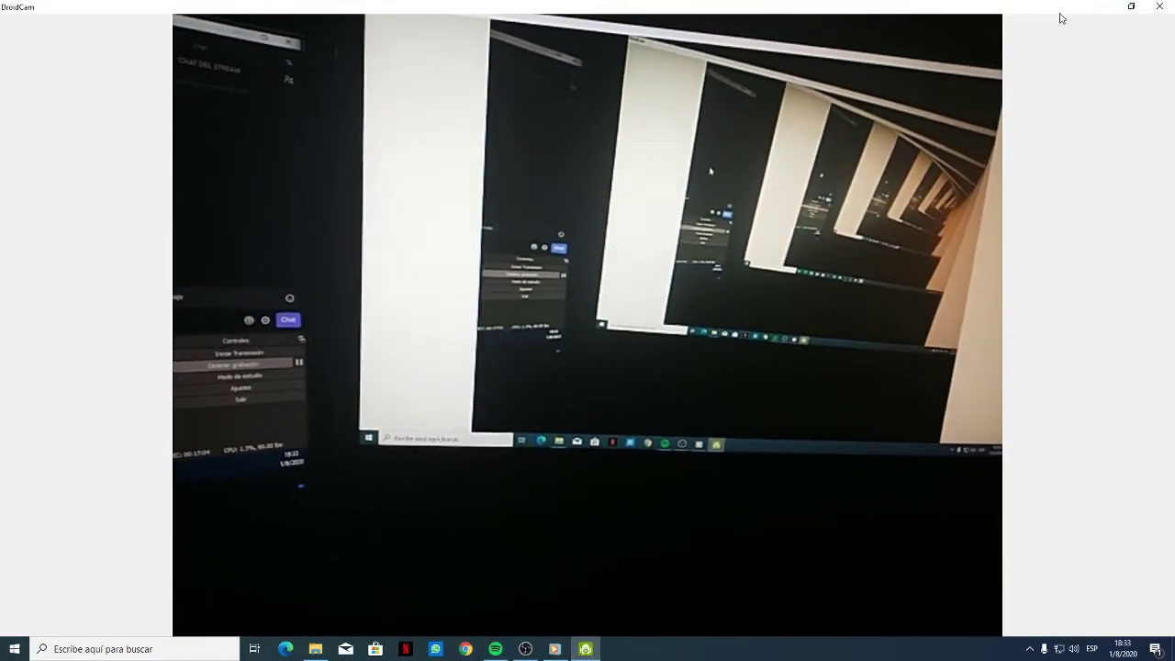
left_click(1122, 13)
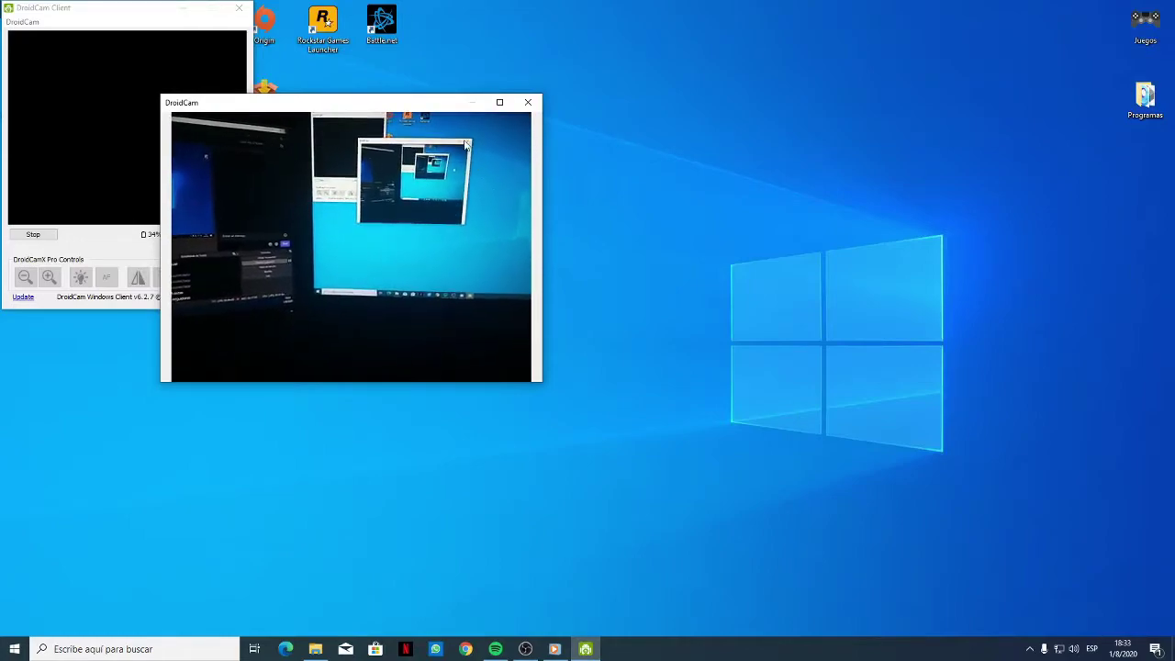
left_click(528, 104)
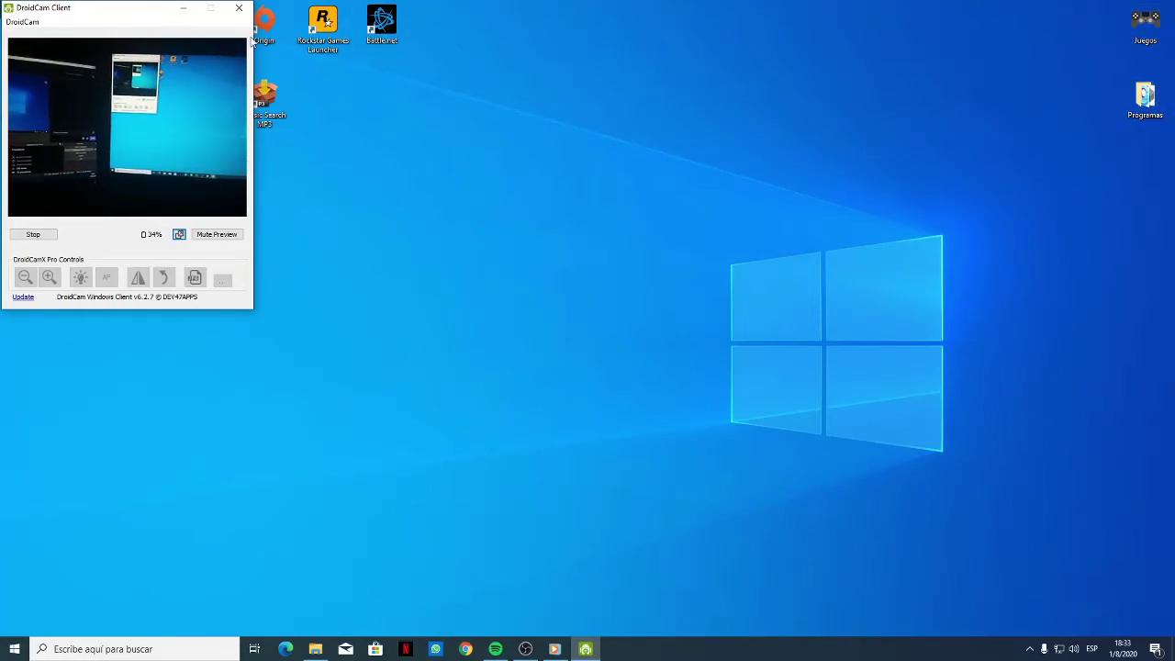
- Open Discord from the desktop and turn on the camera in the CHAT ENP voice channel
left_click_drag(176, 32, 741, 161)
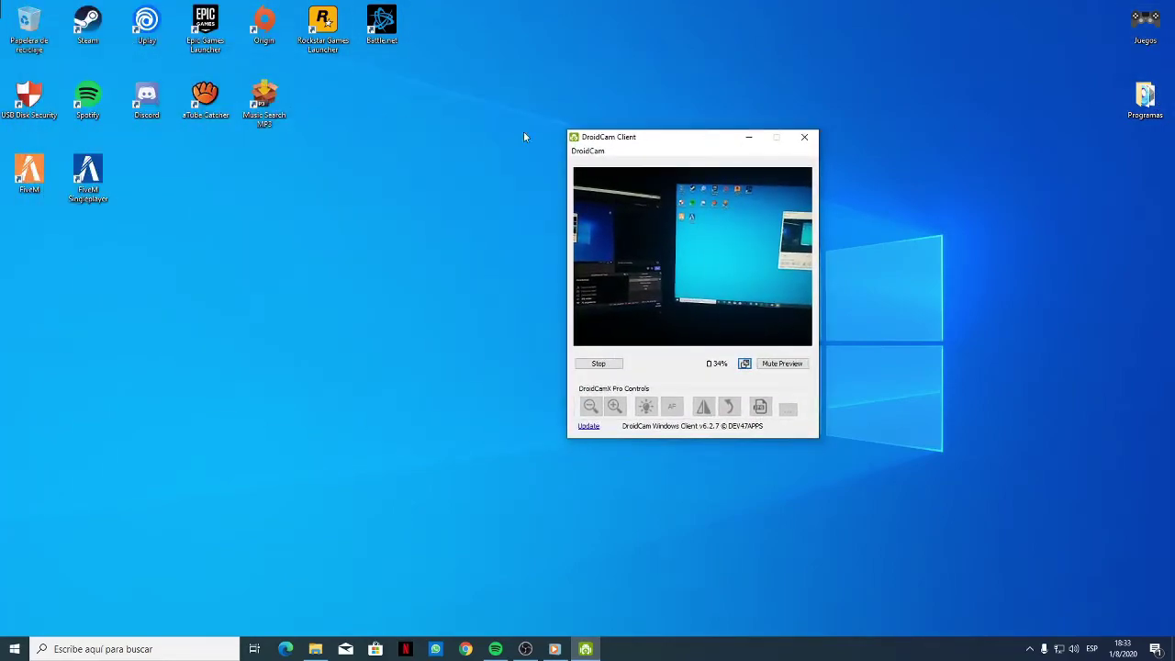
double_click(138, 112)
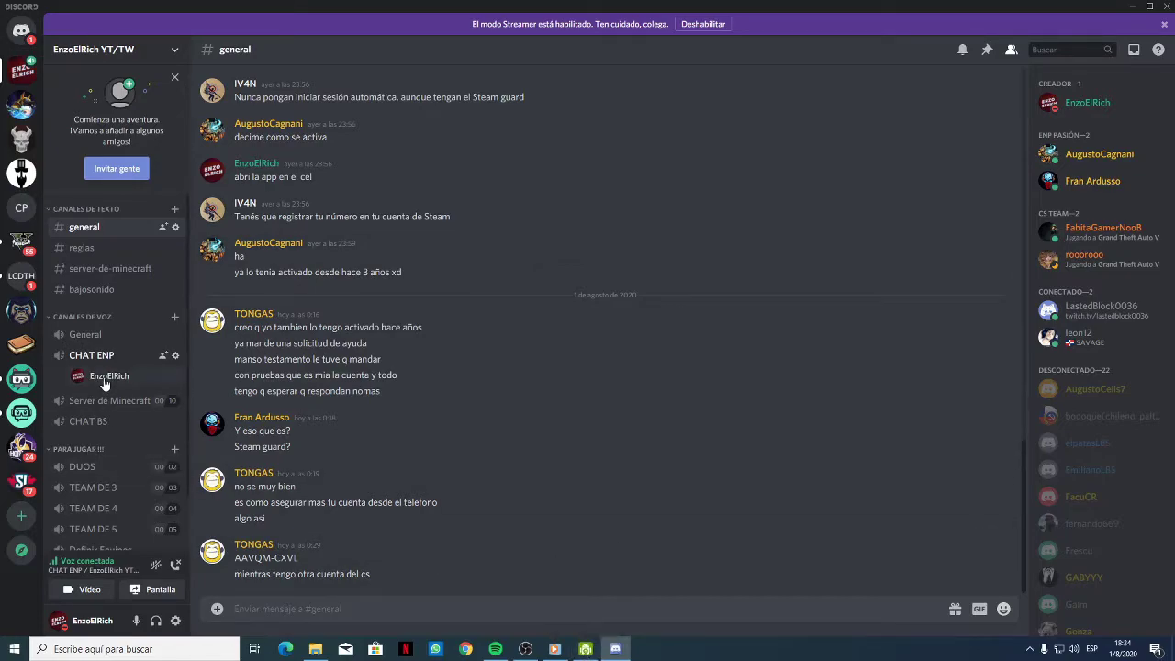
left_click(94, 591)
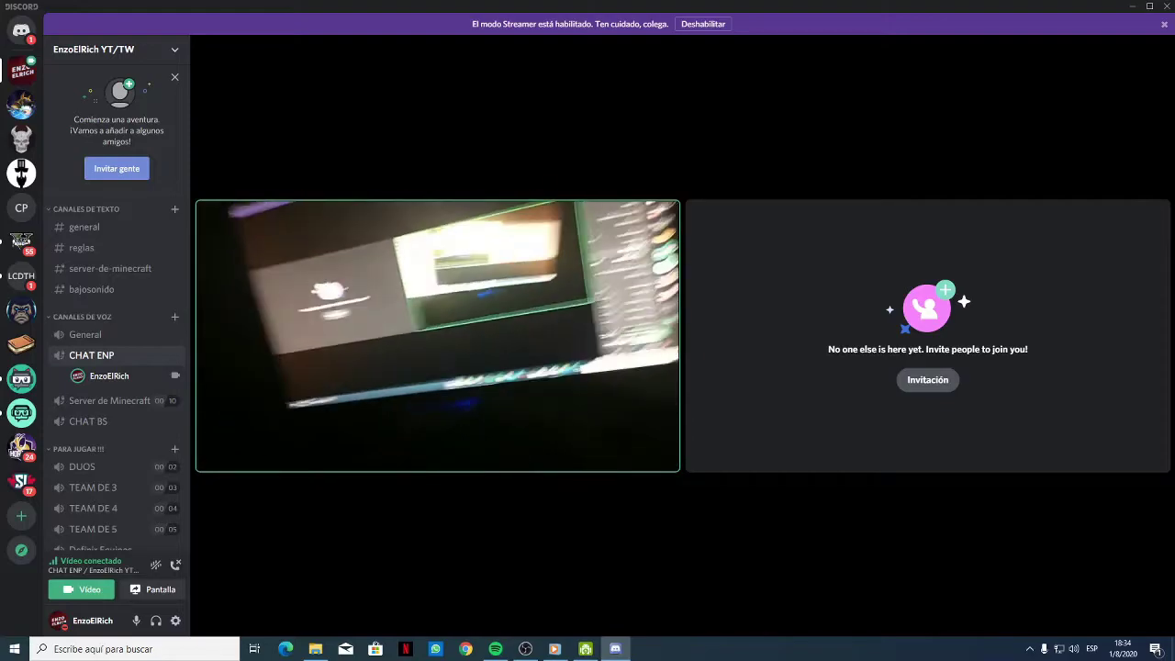
- Turn off the camera and leave the CHAT ENP voice call
mouse_move(390, 553)
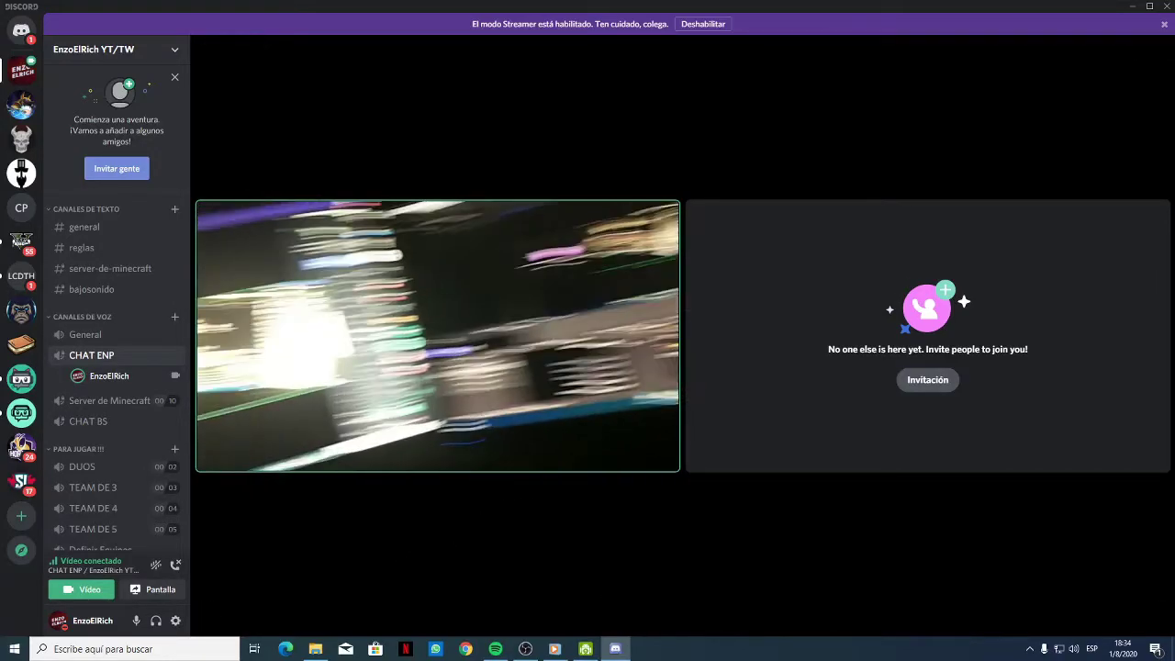
mouse_move(524, 549)
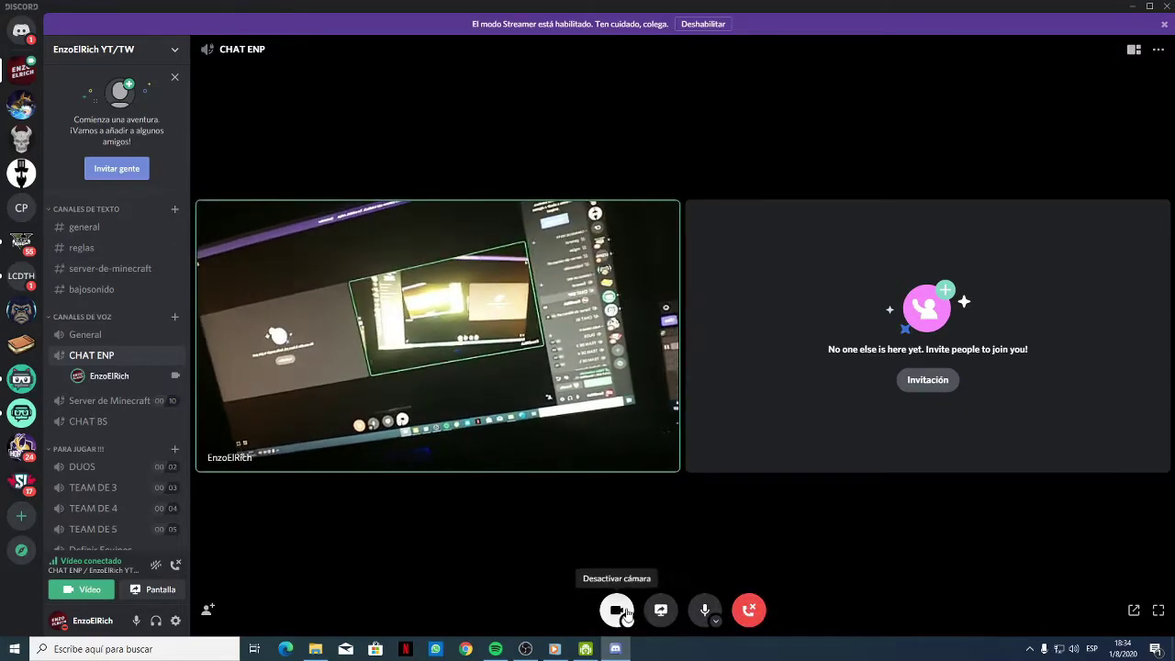
left_click(617, 610)
left_click(749, 608)
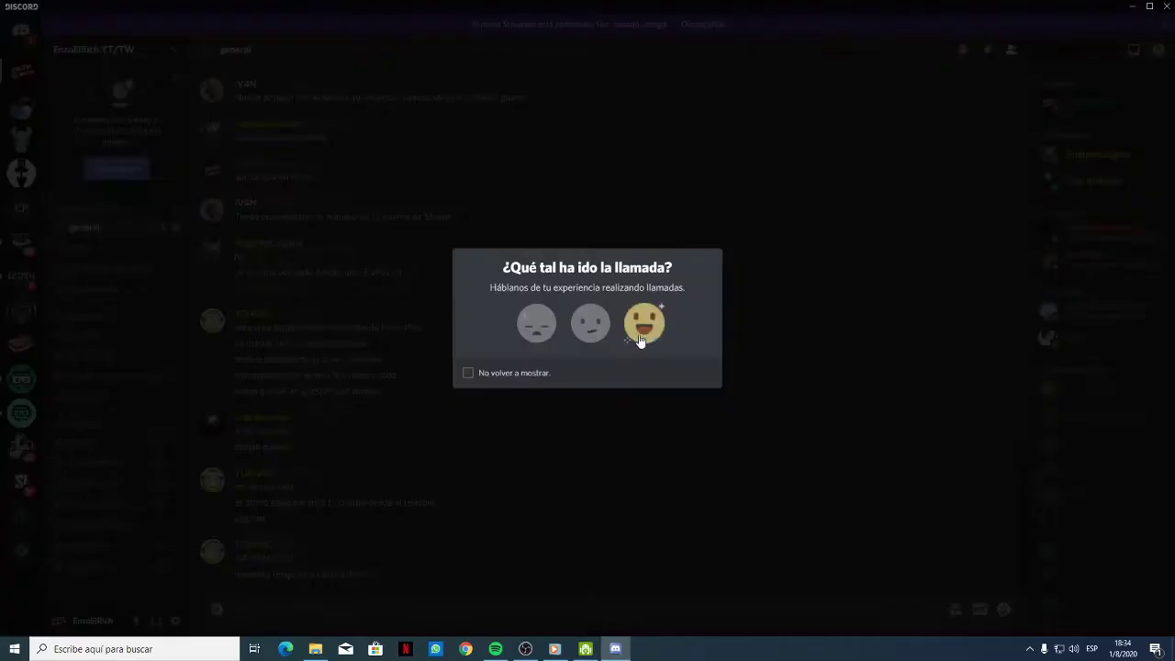
- Dismiss the call rating prompt and open the Voz y vídeo page of Discord's user settings
left_click(608, 438)
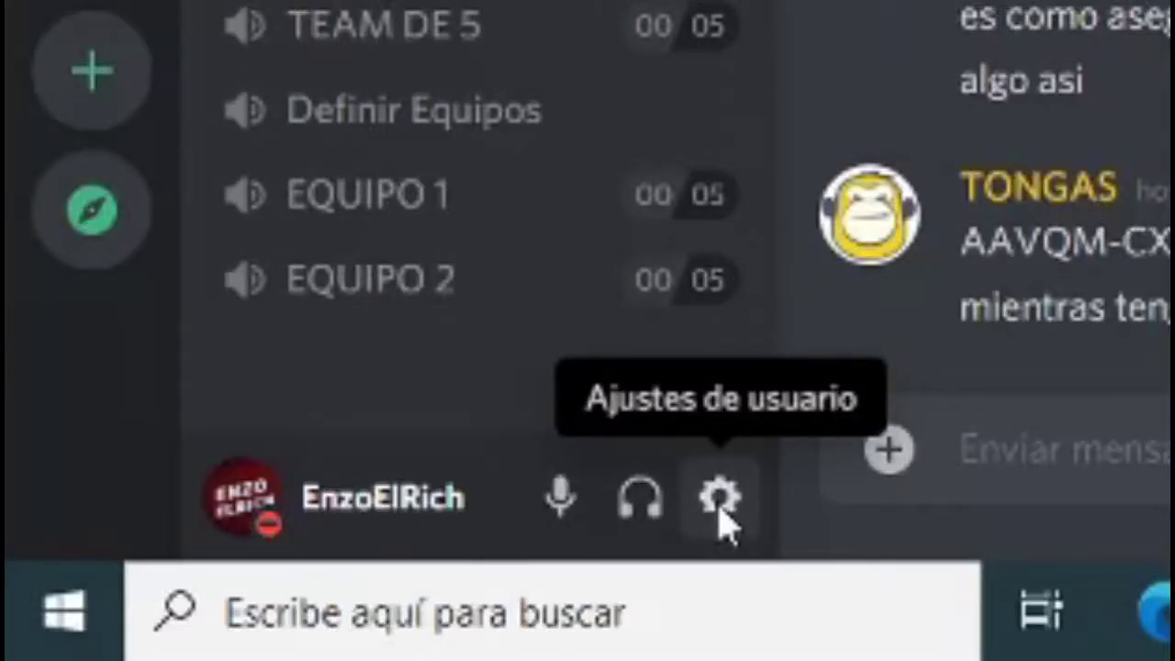
left_click(176, 620)
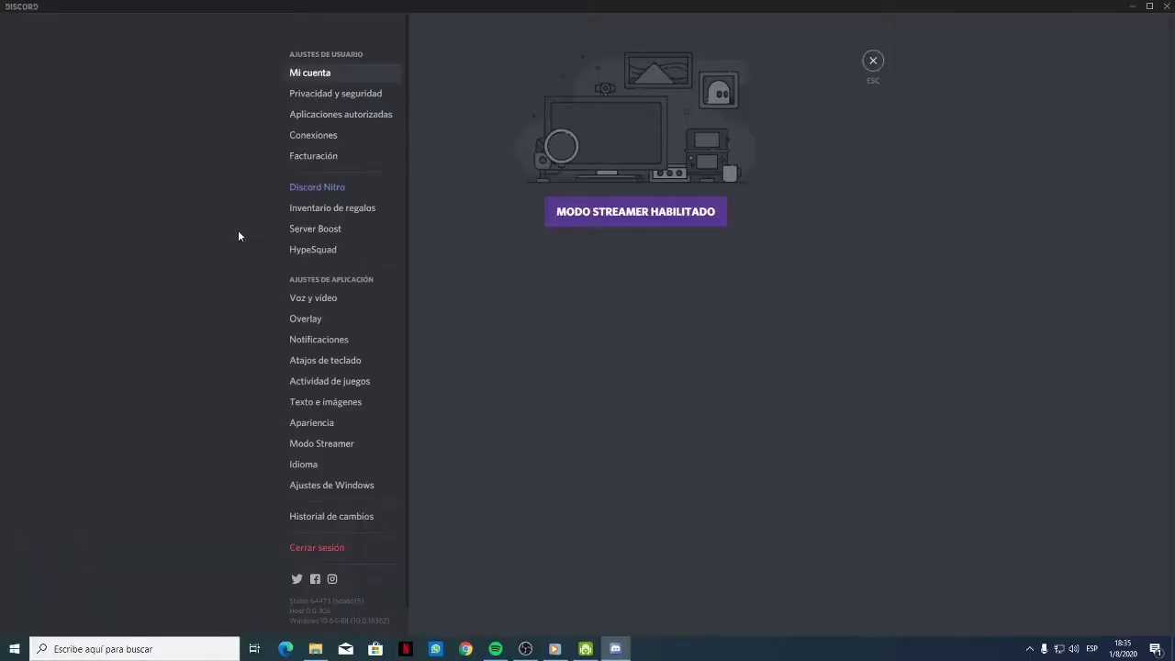
left_click(316, 300)
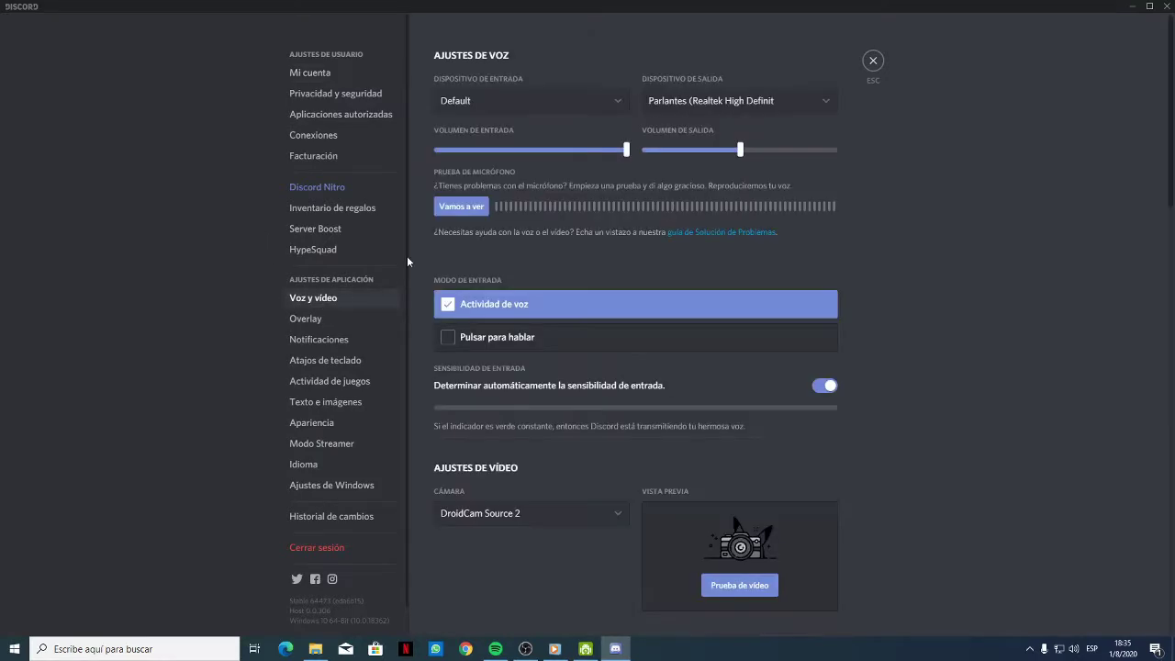
- Check the available cameras in the video settings, keep DroidCam Source 2, and start the video test preview
scroll(529, 385, "down", 1)
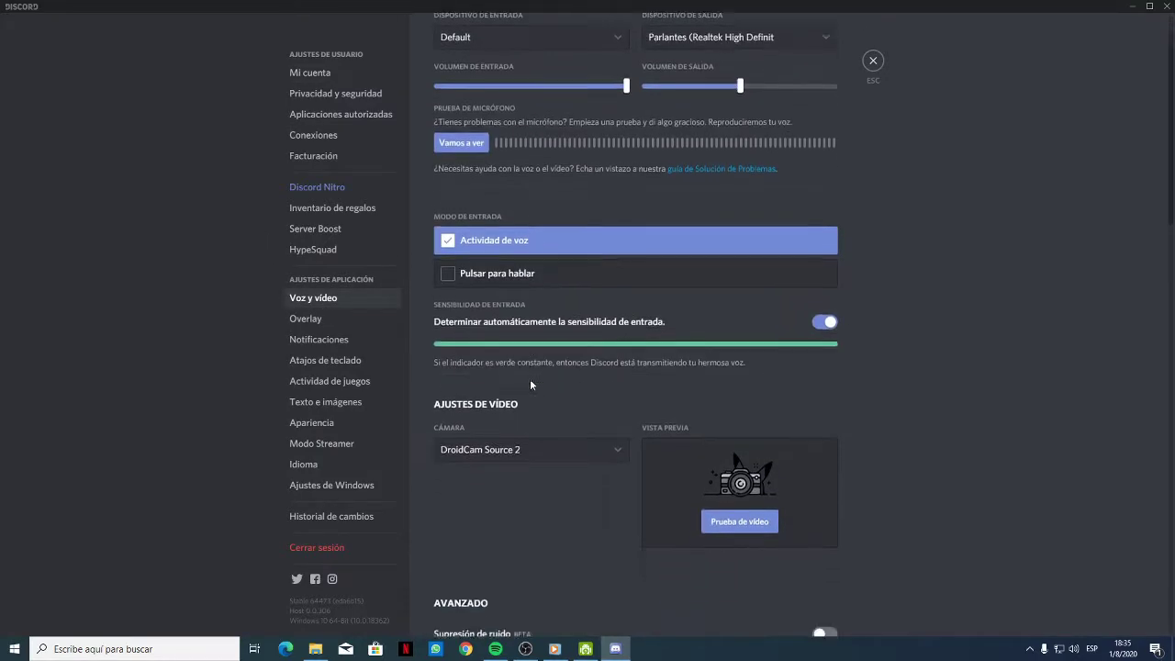
scroll(530, 385, "down", 1)
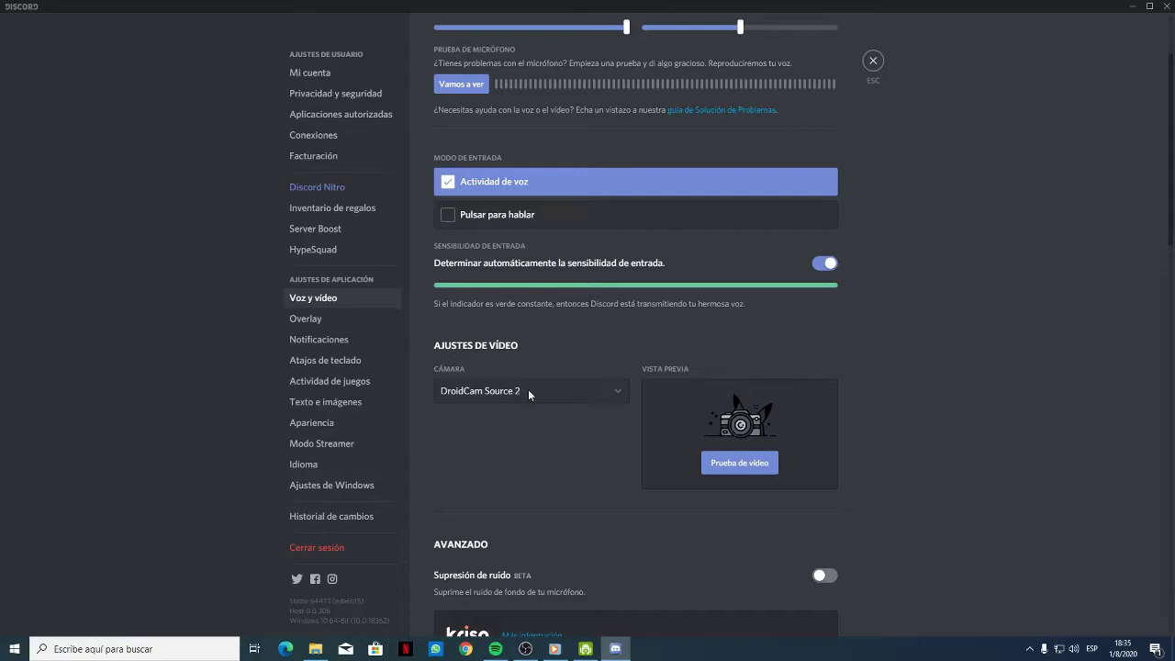
left_click(528, 389)
left_click(725, 337)
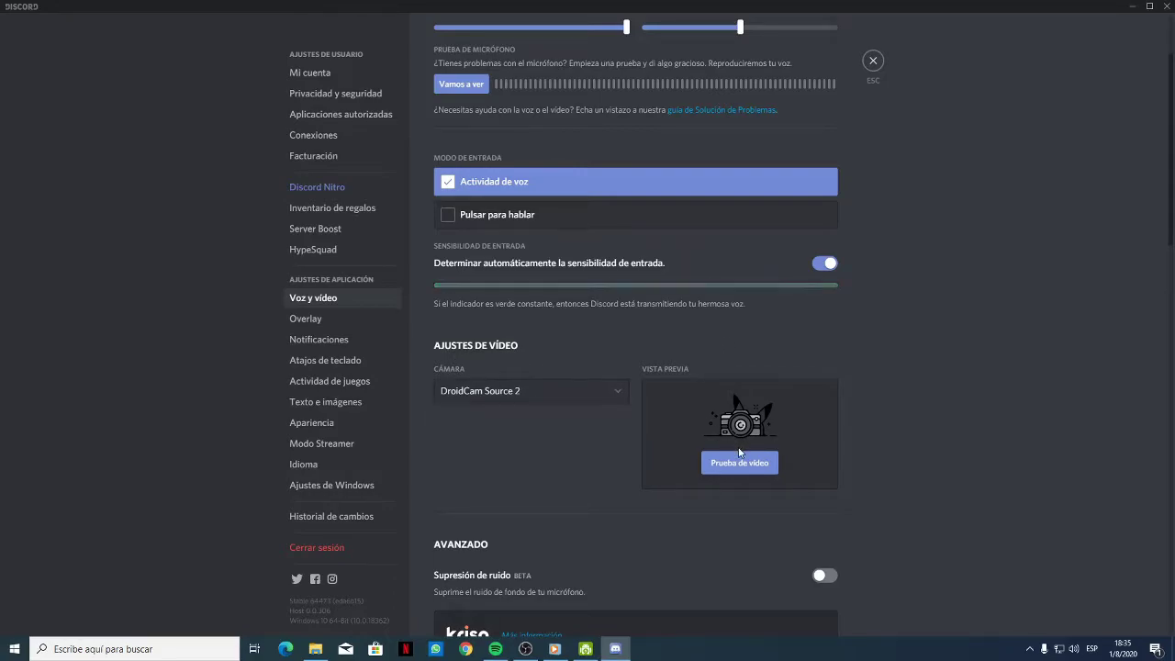
left_click(739, 459)
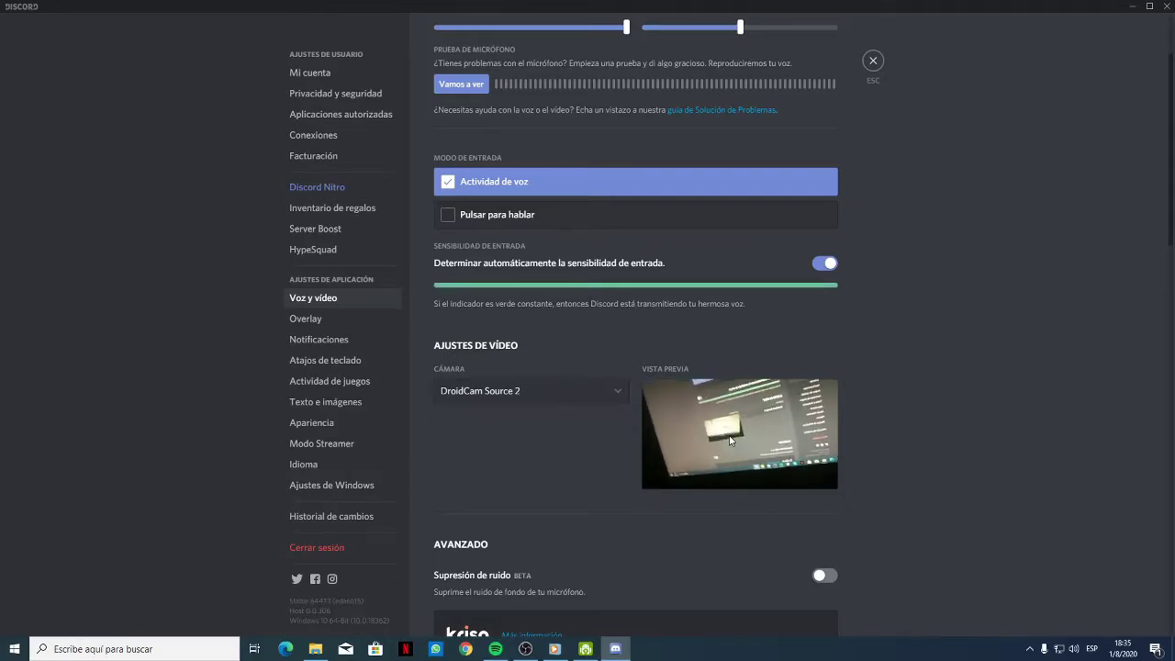
- Switch to DroidCam Client and move its window clear of Discord's video preview to compare both feeds
left_click(586, 649)
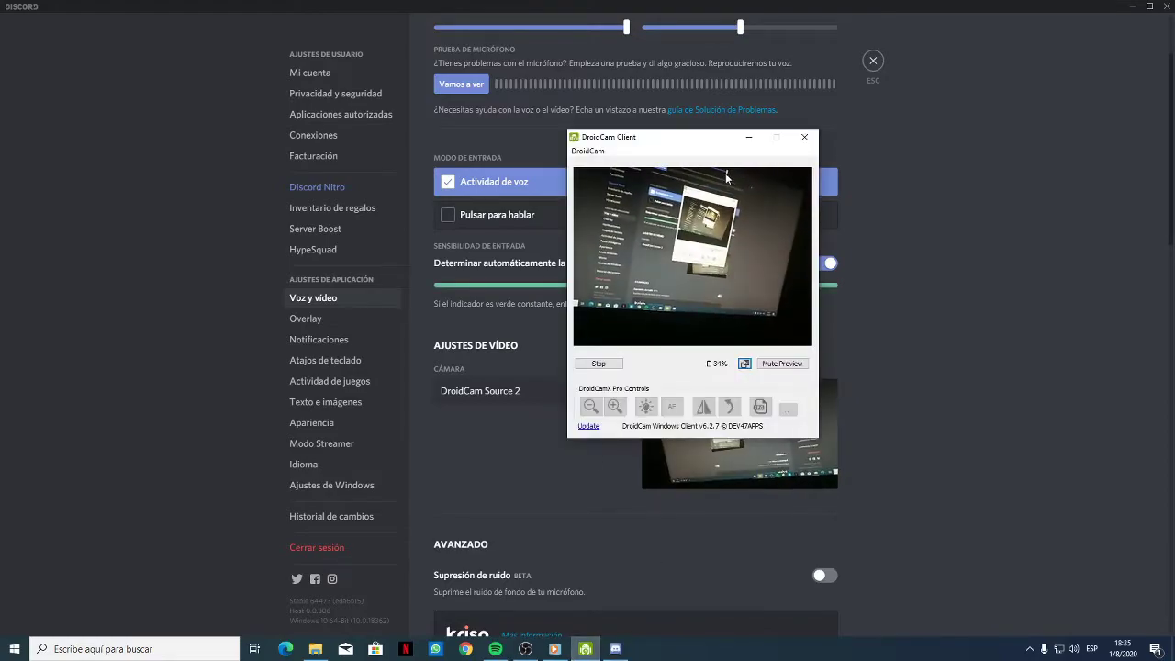
left_click_drag(711, 147, 516, 147)
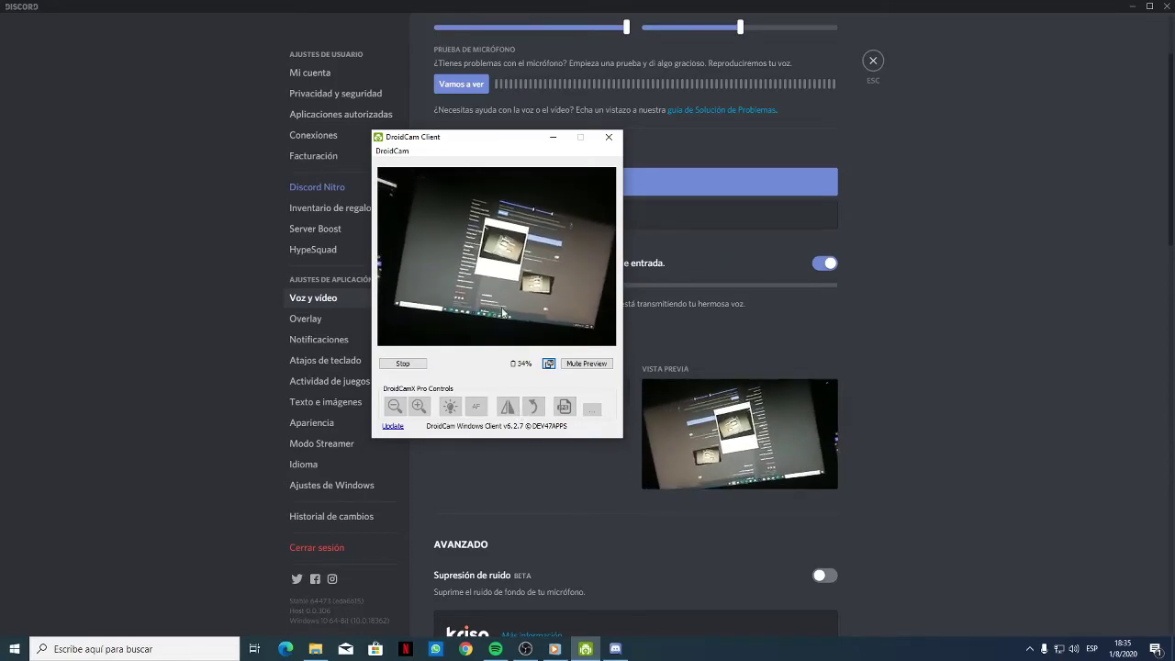
left_click_drag(486, 141, 527, 181)
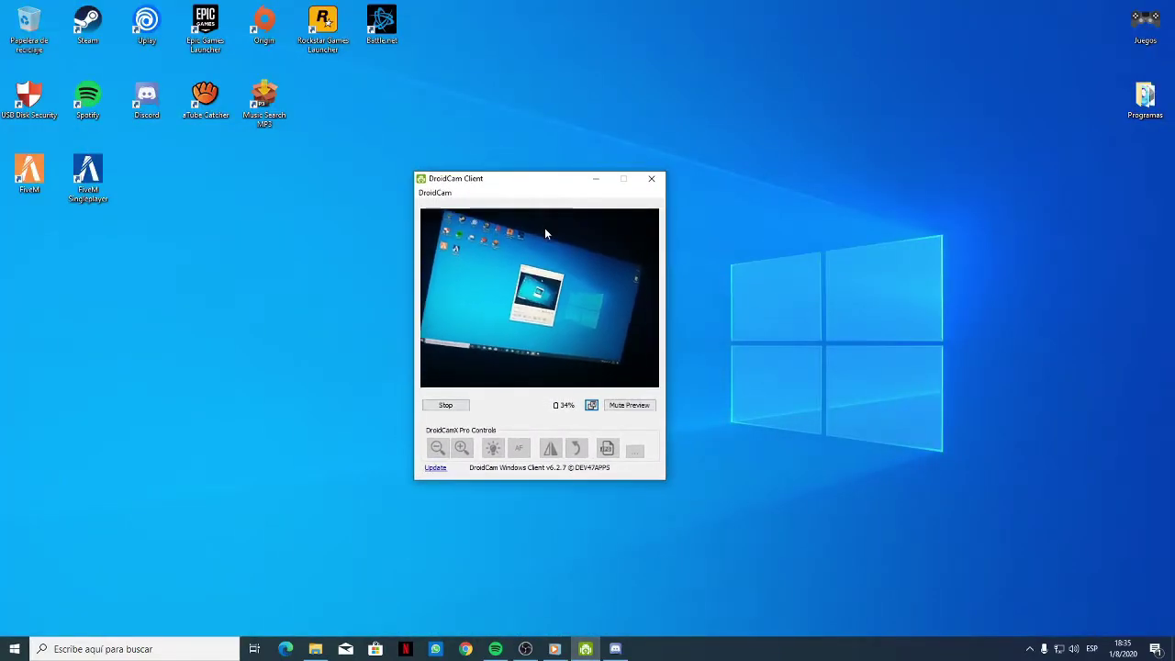
- Stop the phone camera feed in DroidCam Client and close the program
left_click(525, 649)
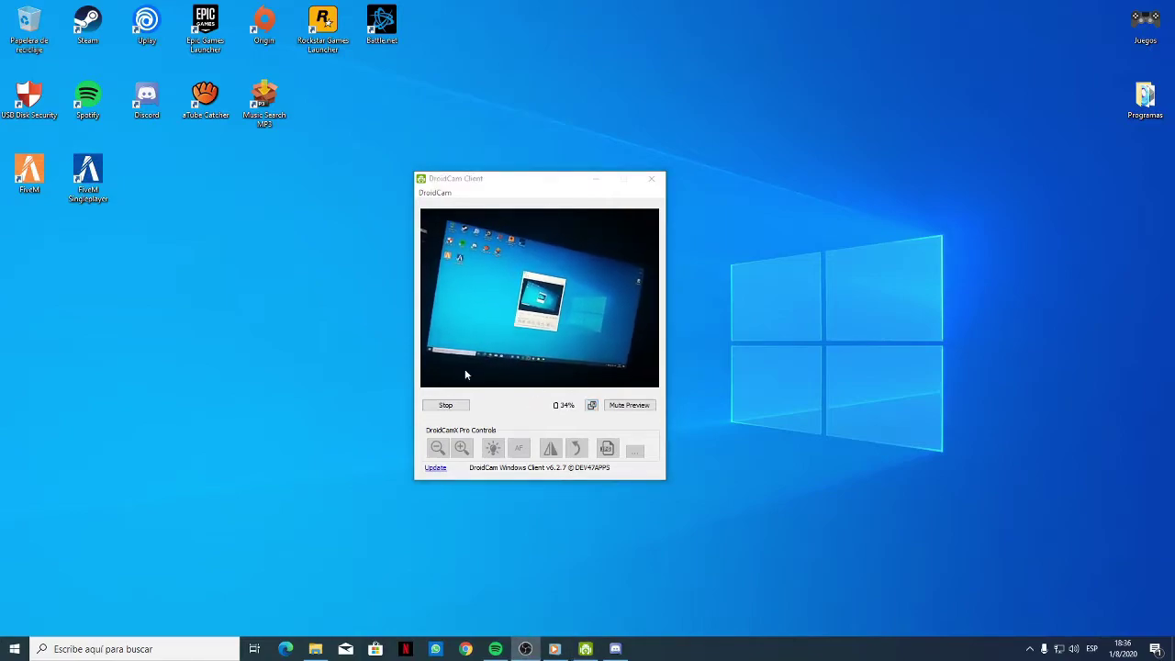
left_click(445, 405)
left_click(652, 178)
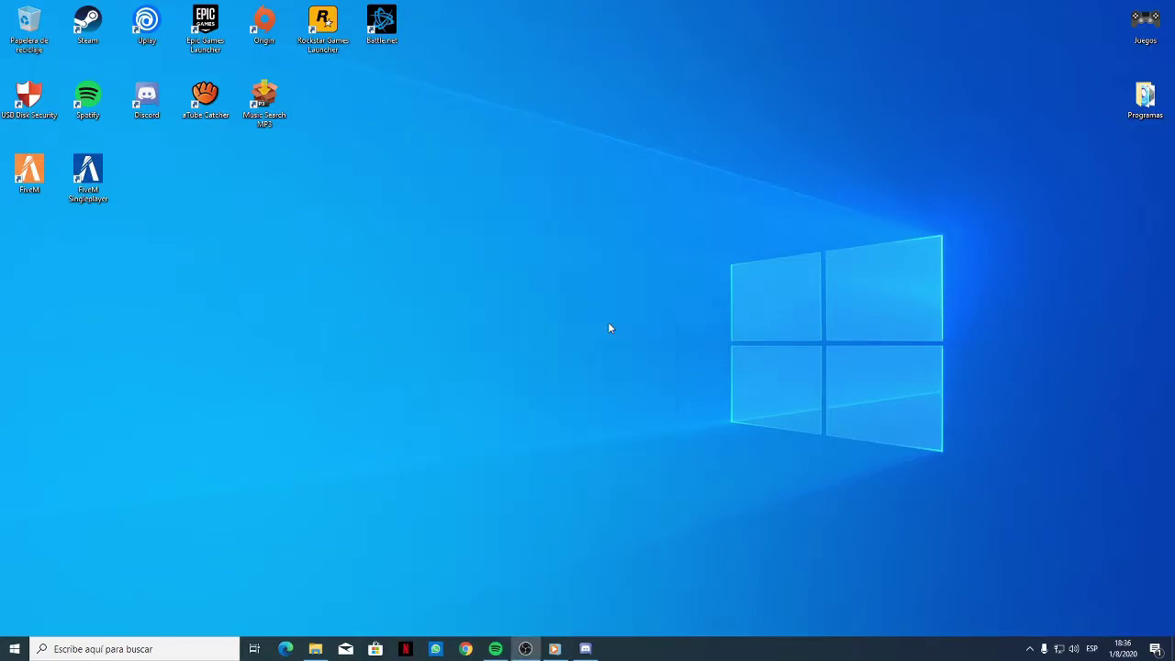